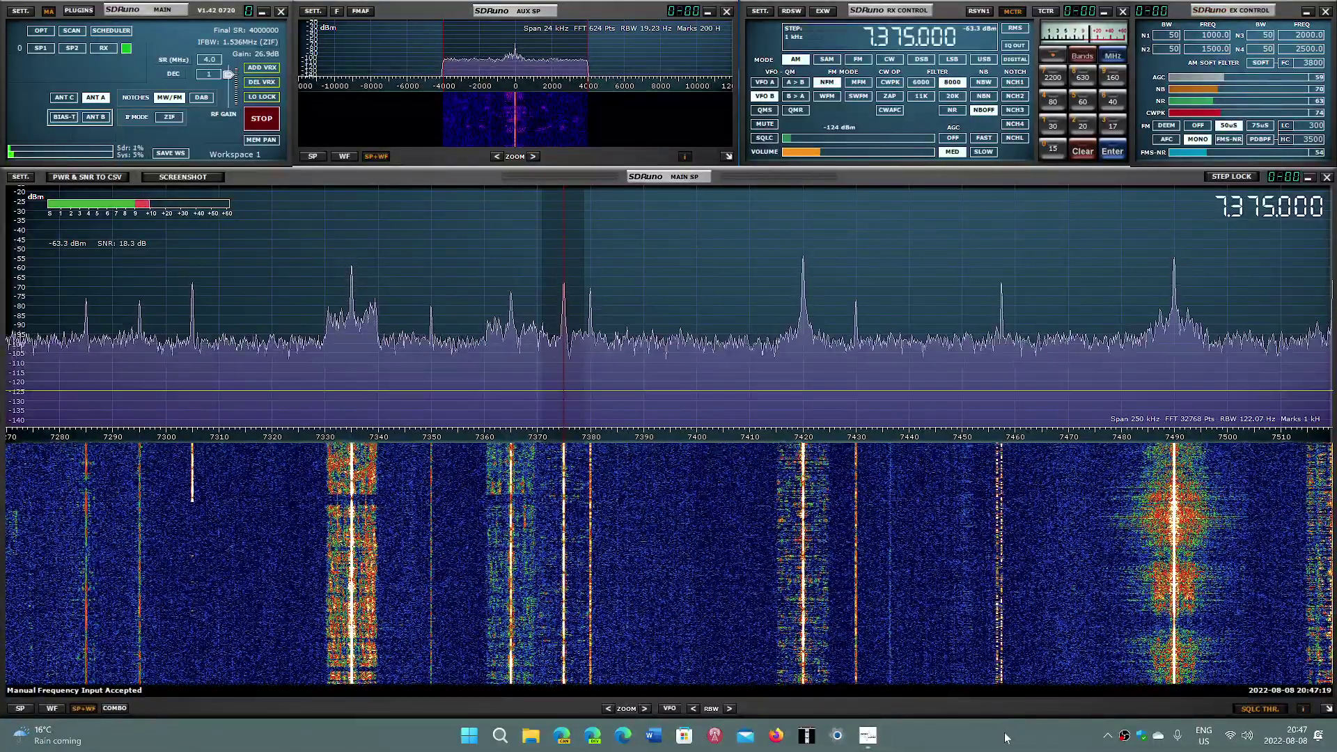
- Raise the volume slightly and narrow the AM filter to 6000 on 7375 kHz
click(823, 153)
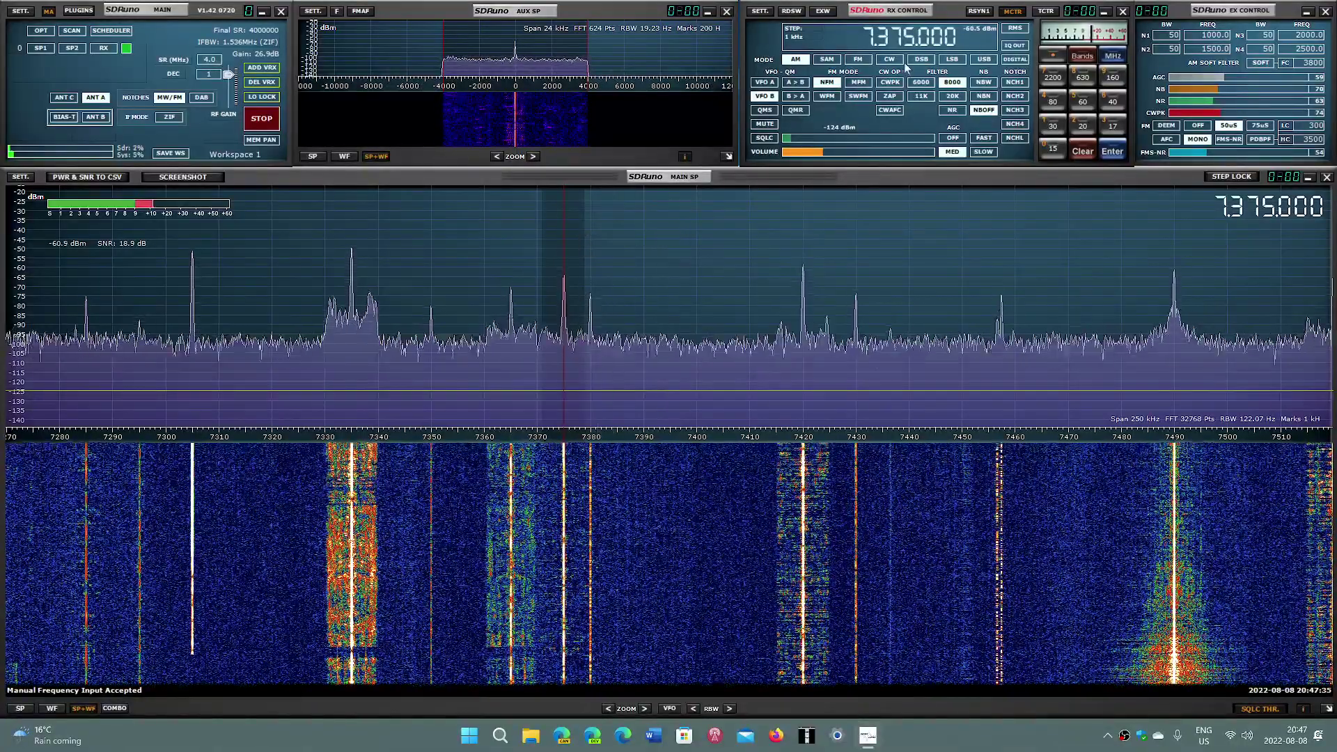
click(921, 83)
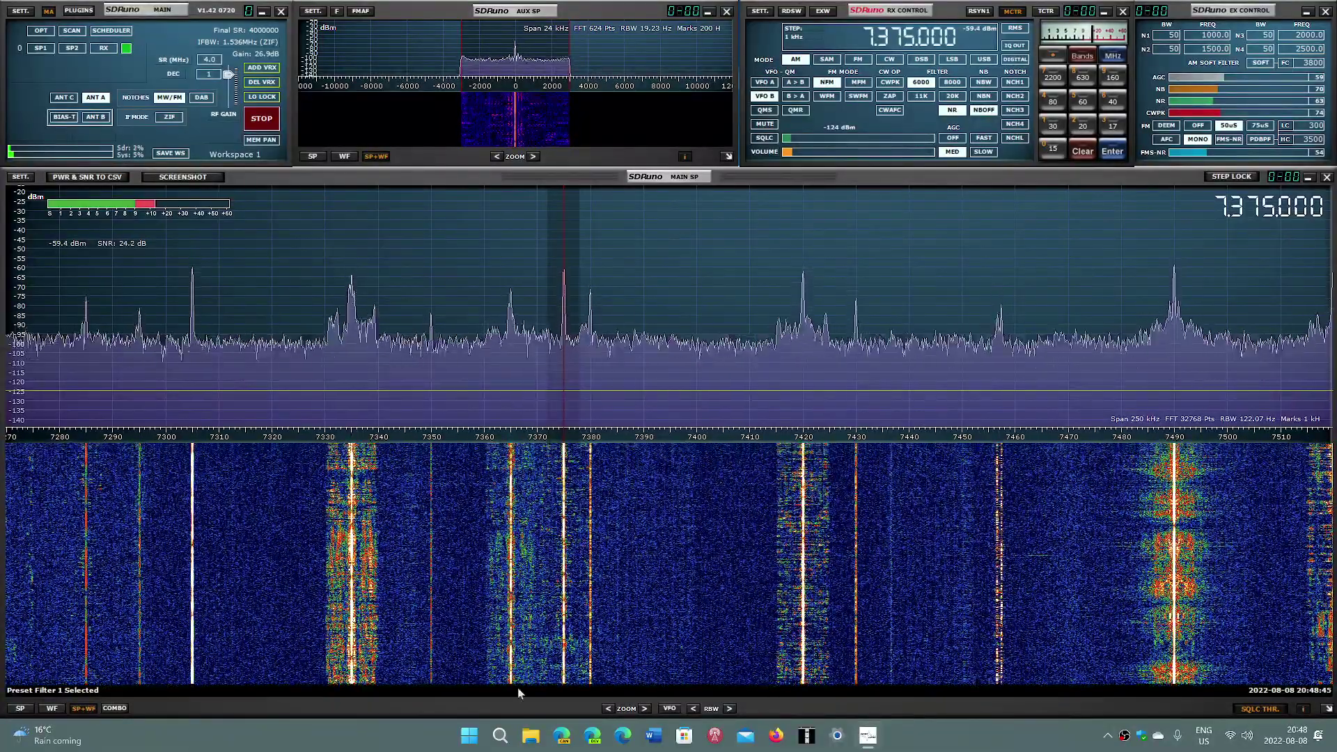
- Open eibispace.de in Edge and load the FREQ-A22 frequency-sorted schedule
click(622, 735)
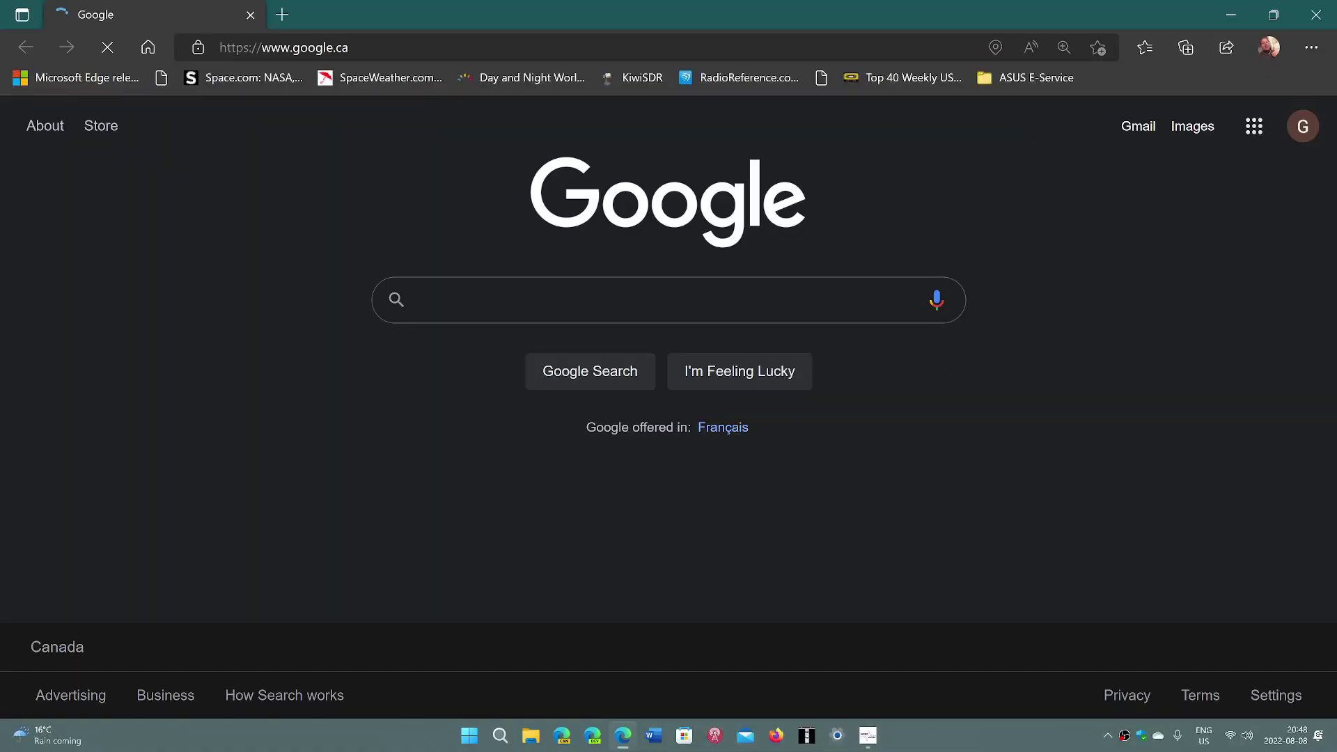
key(ctrl+l)
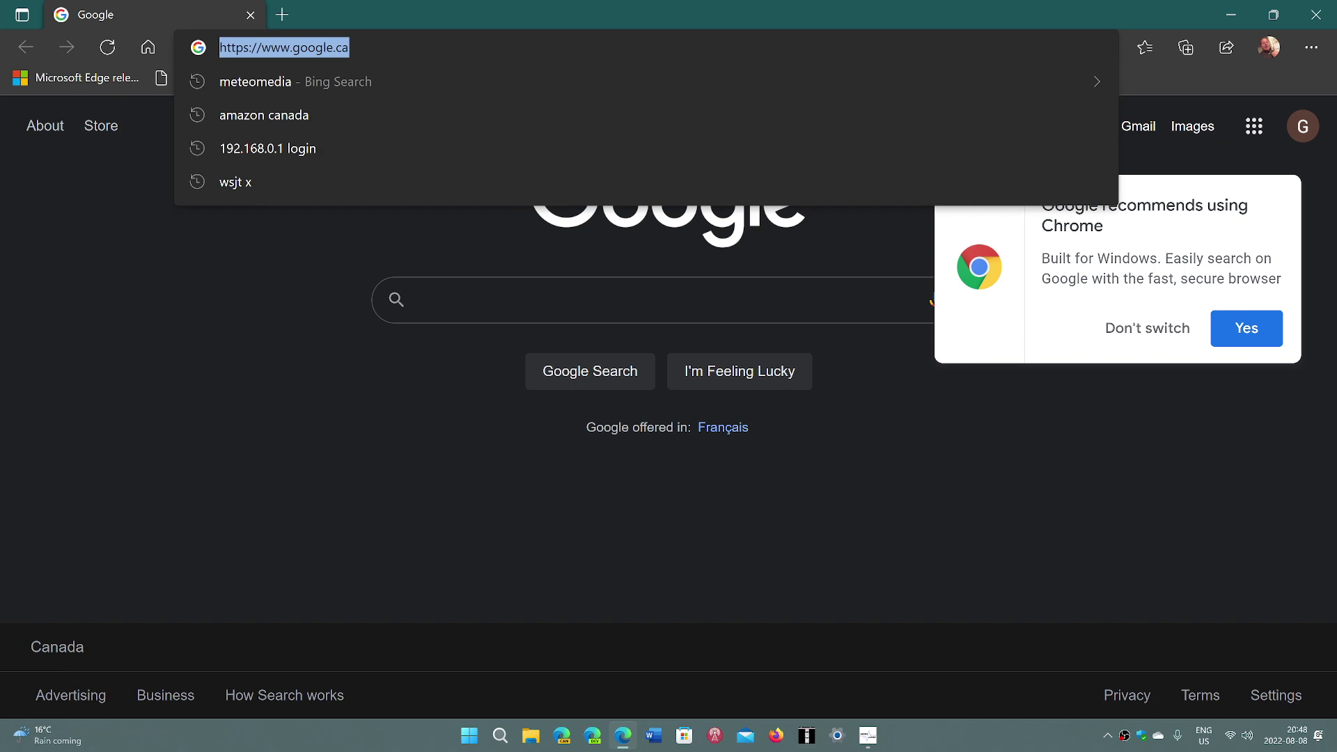
text(eibispace.de)
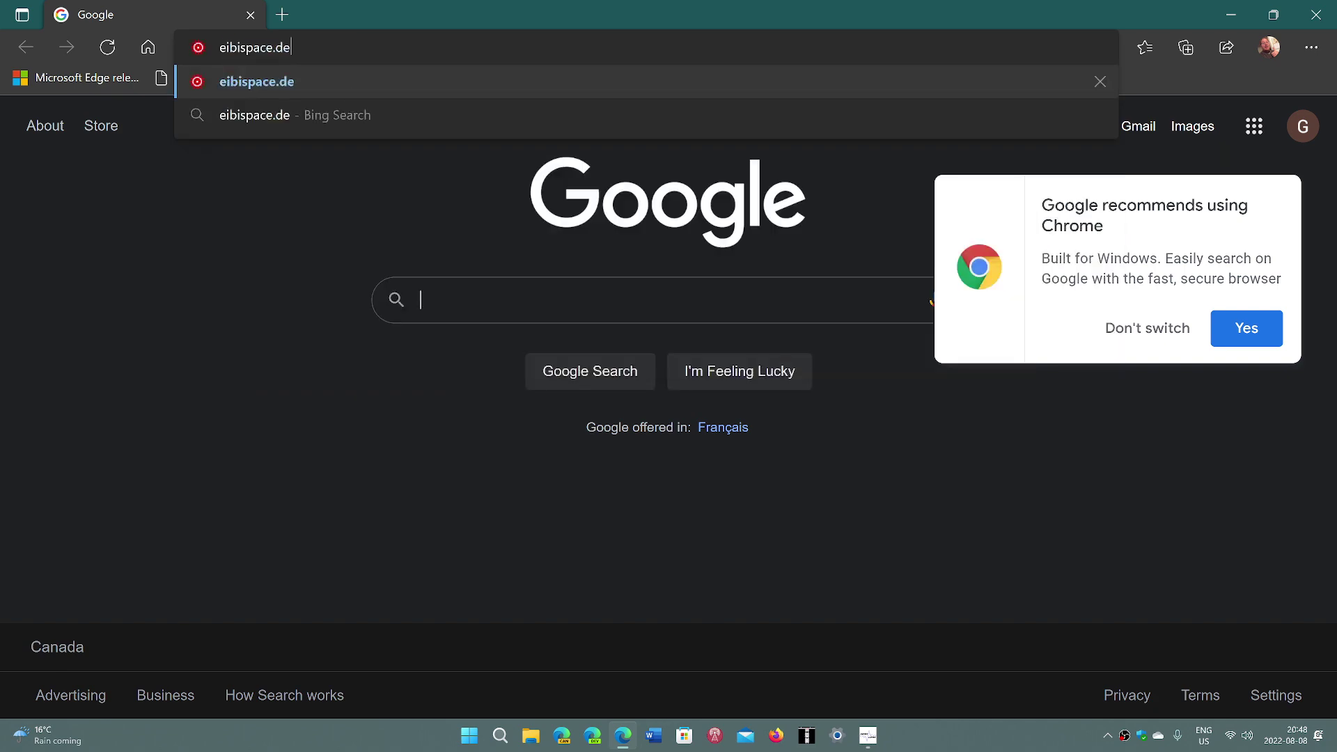
key(Return)
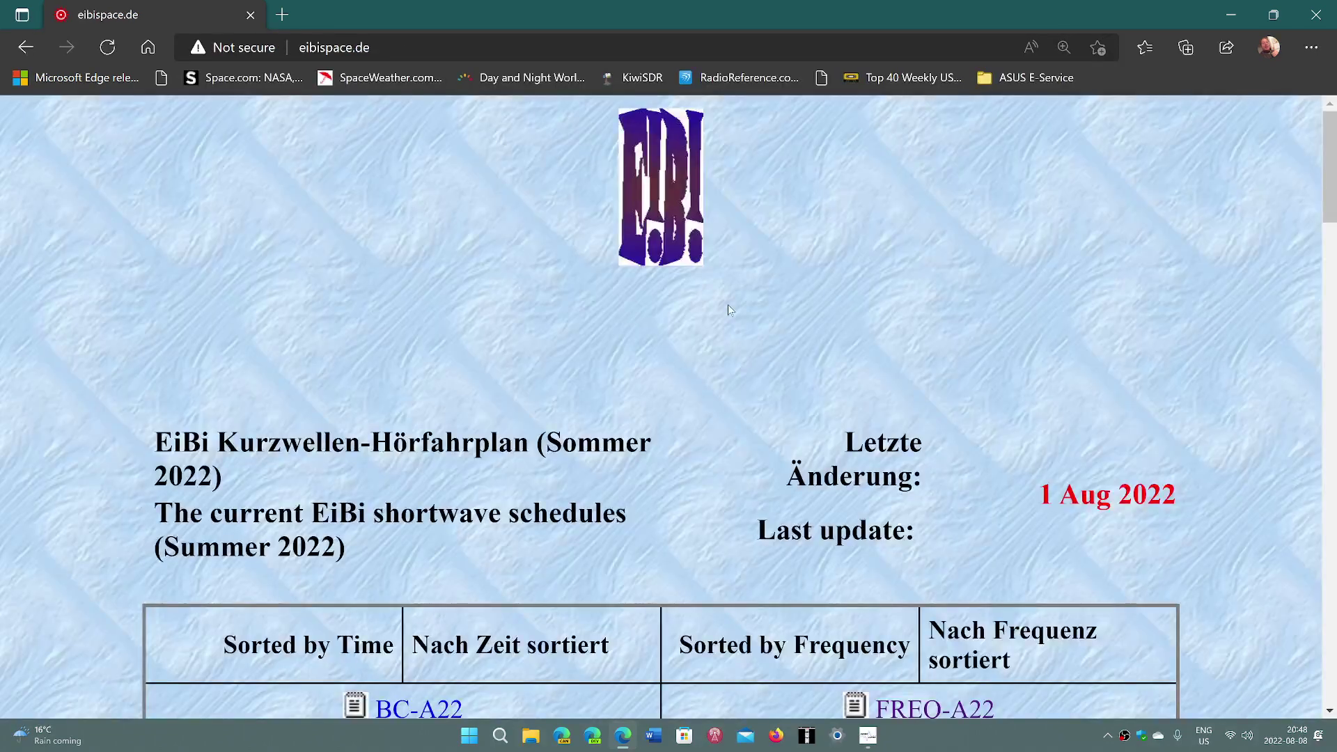
scroll(728, 304, down, 2)
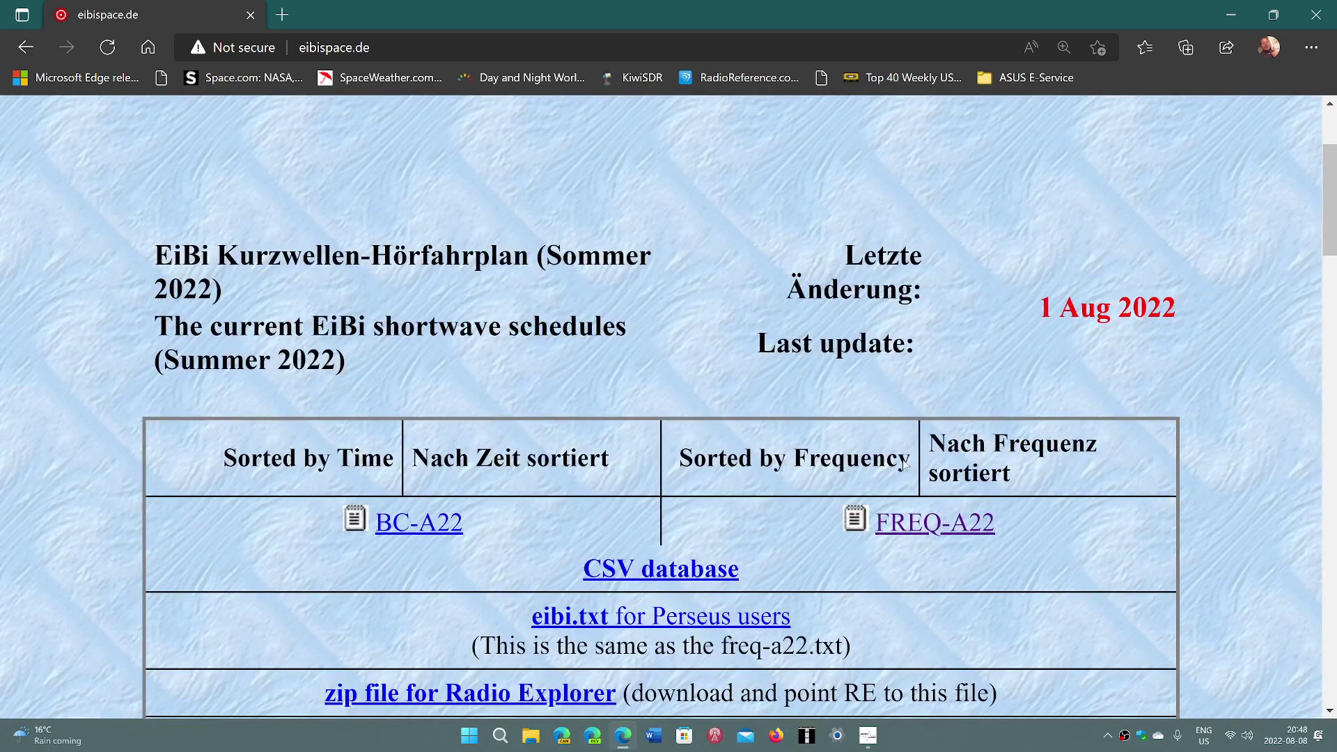
click(926, 518)
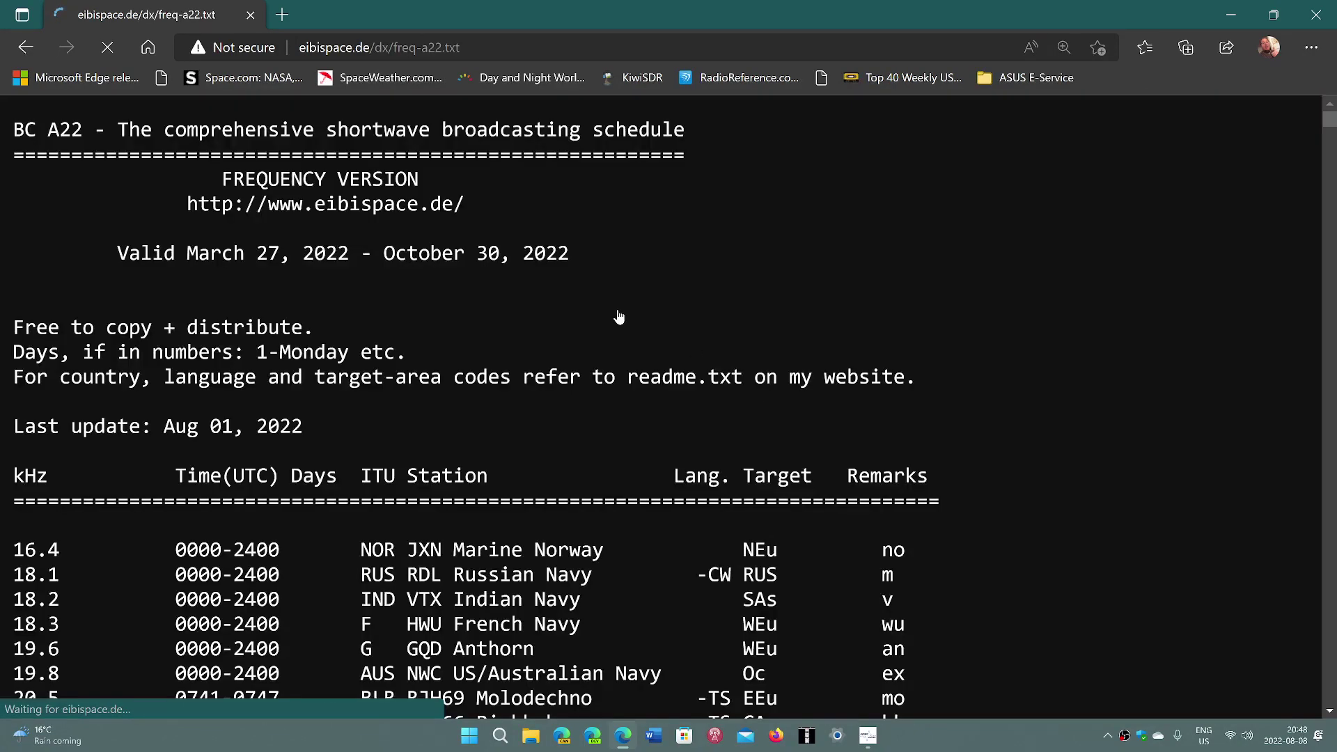
- Load short-wave.info in a new tab, zoom in, then return to the EiBi tab
click(281, 14)
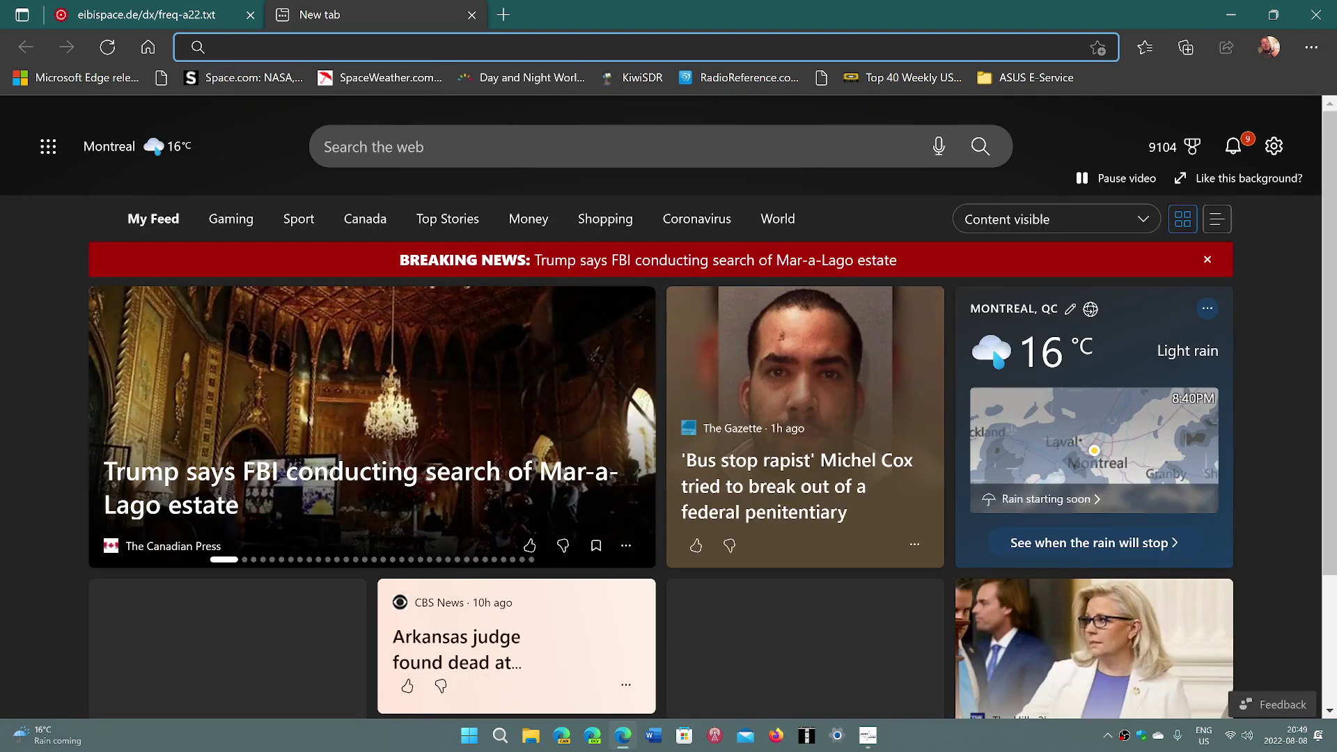
text(short)
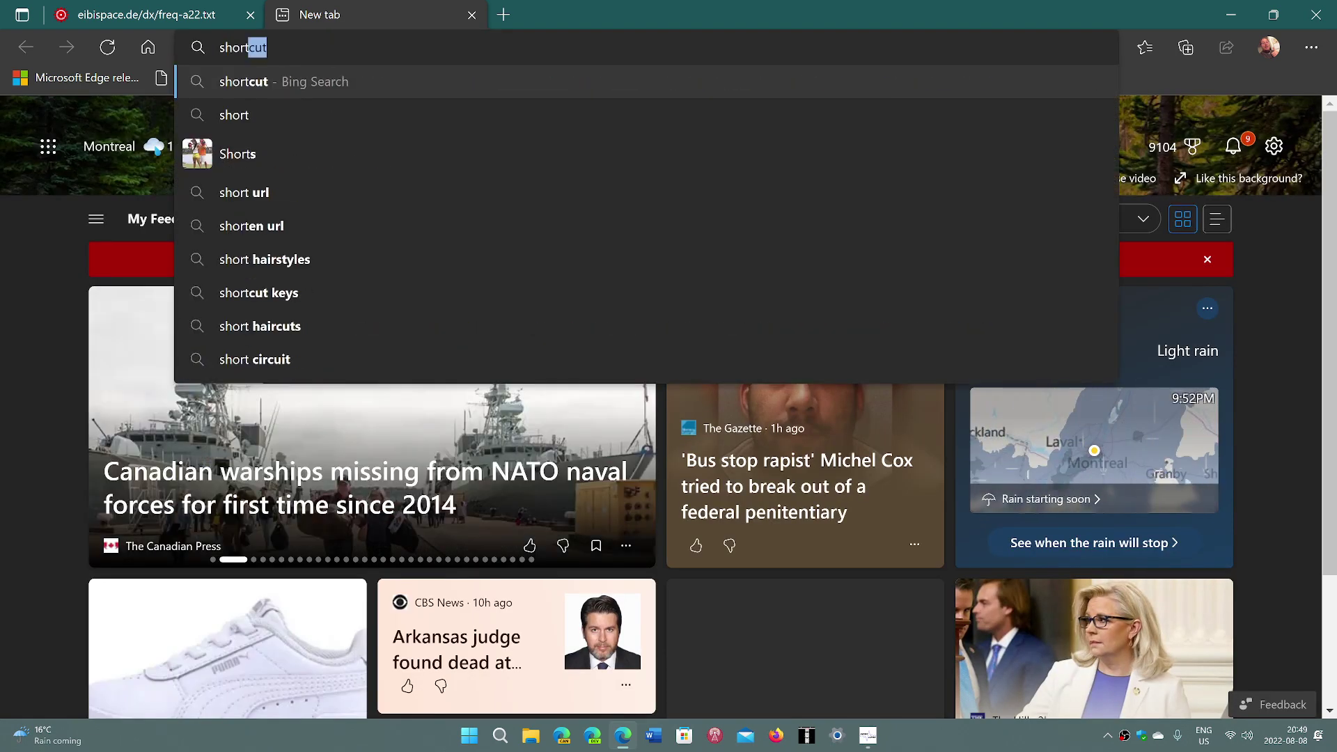
text(-w)
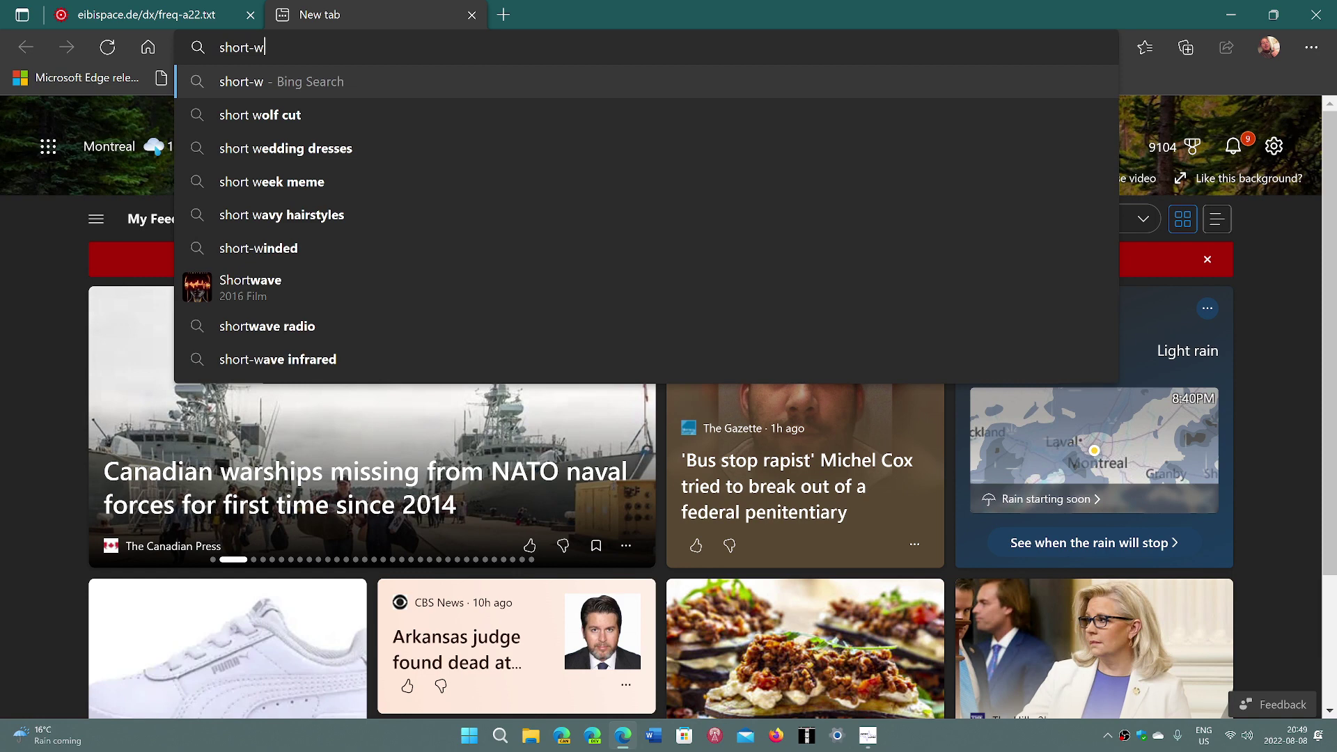
text(ave)
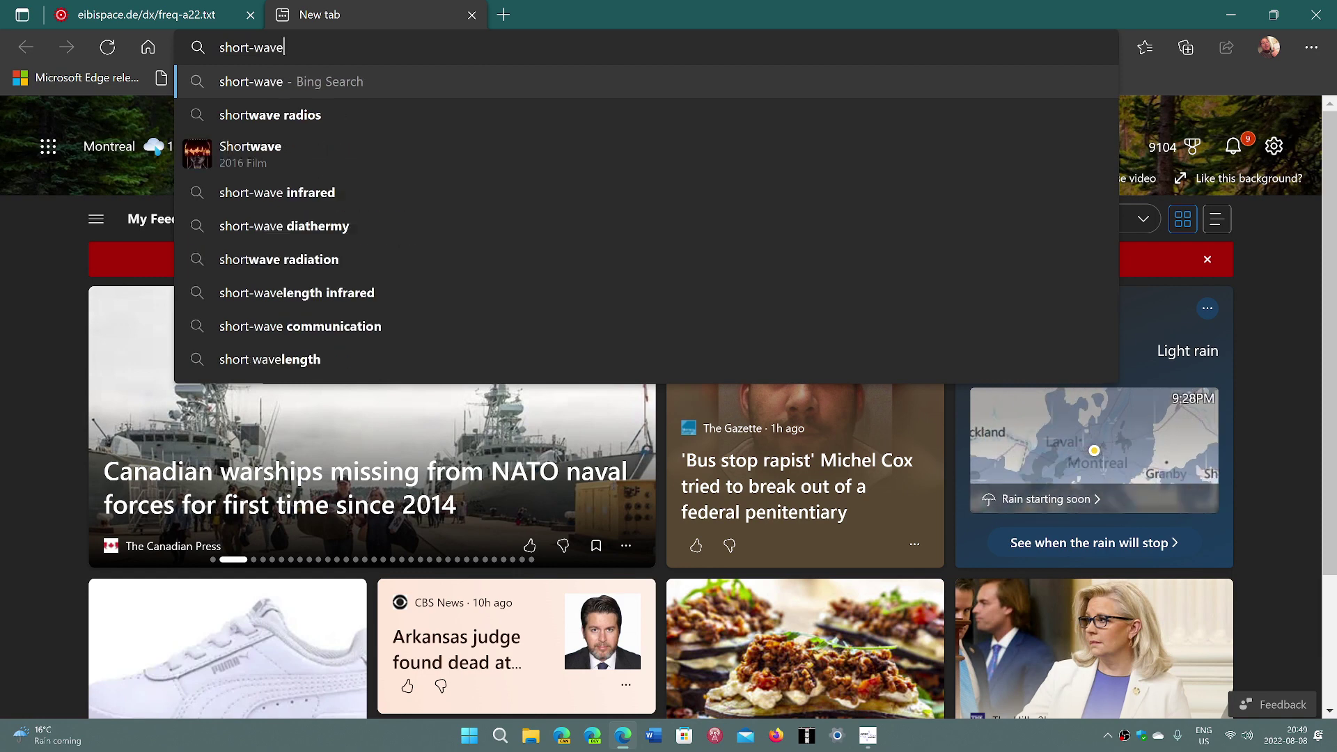
text(.info)
key(Return)
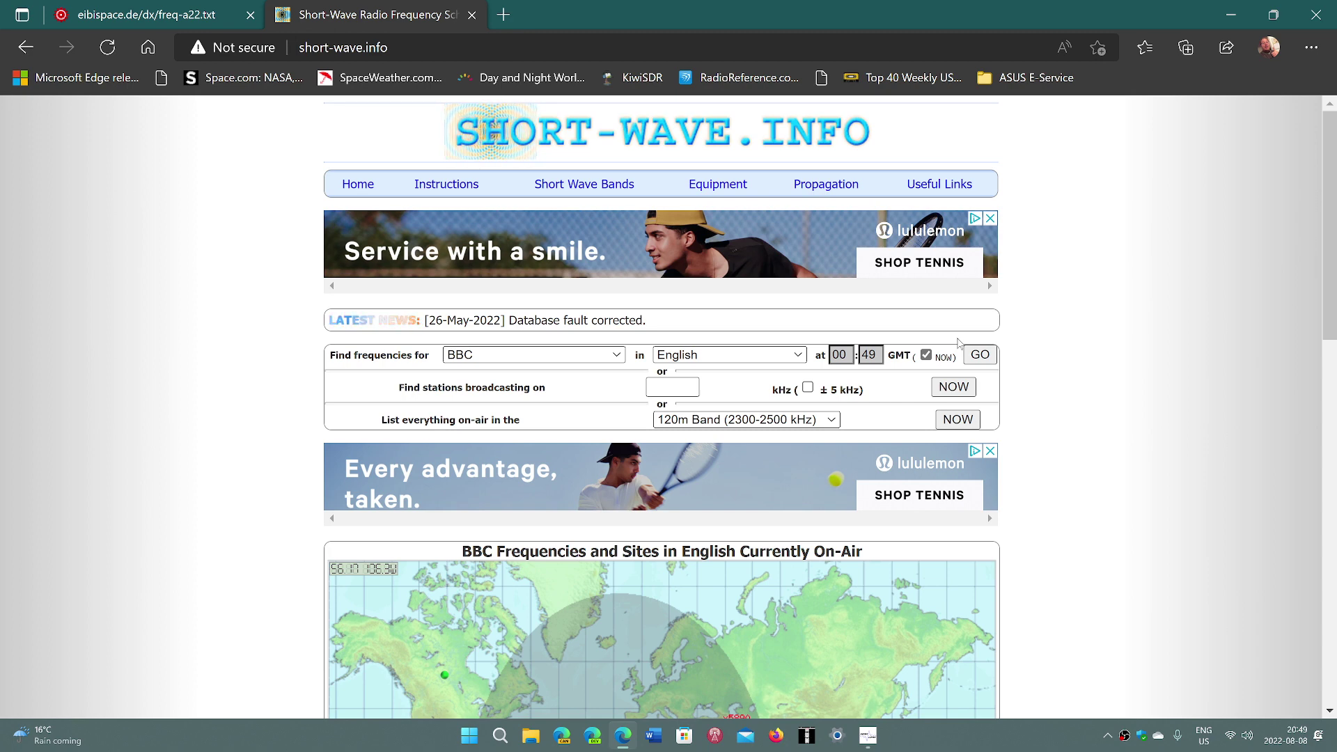
key(ctrl+plus)
key(ctrl+plus)
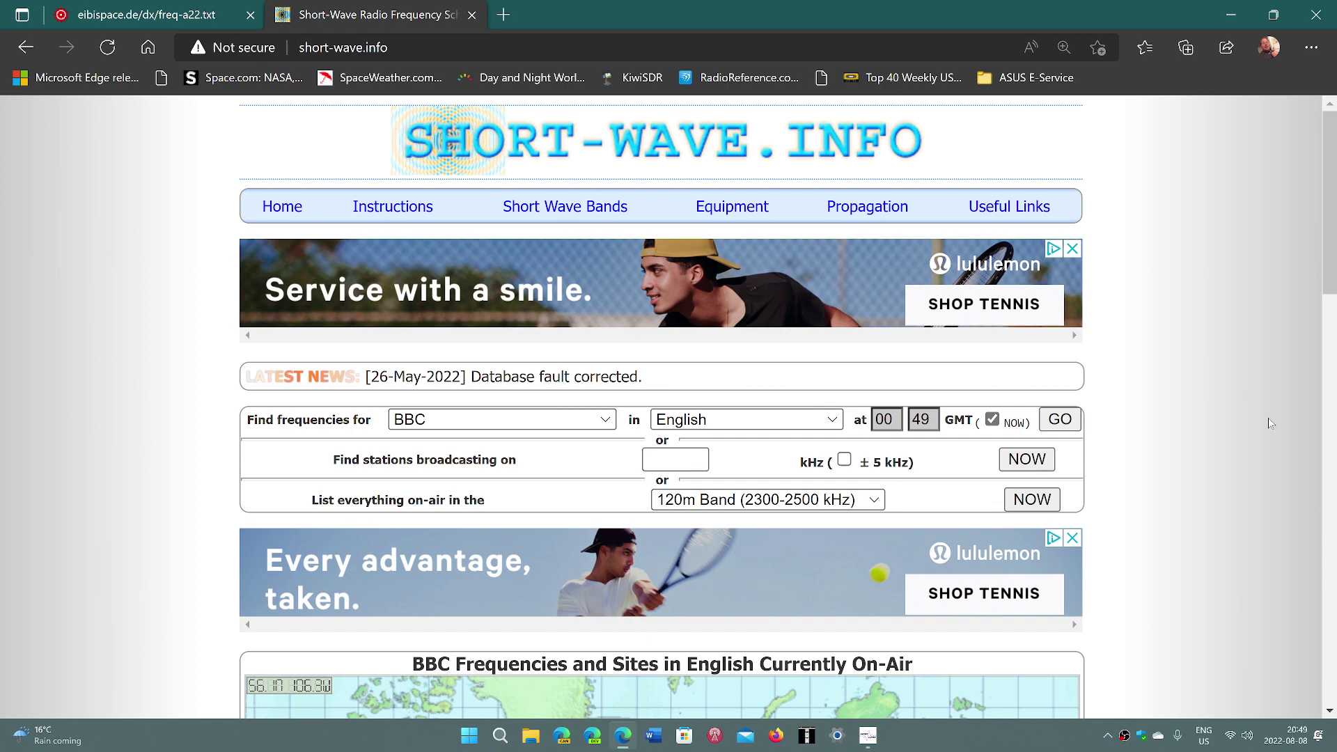
scroll(1267, 417, down, 2)
scroll(1267, 423, down, 3)
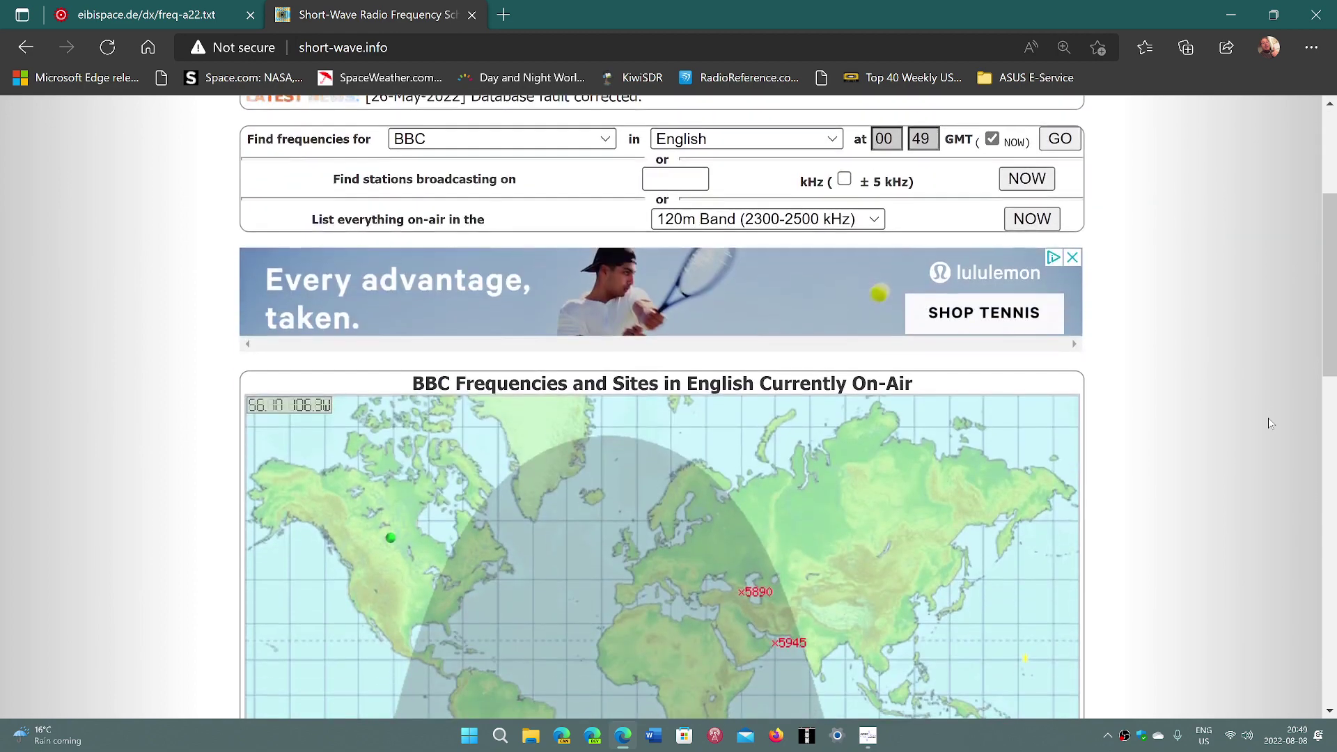
scroll(1268, 423, down, 3)
click(176, 11)
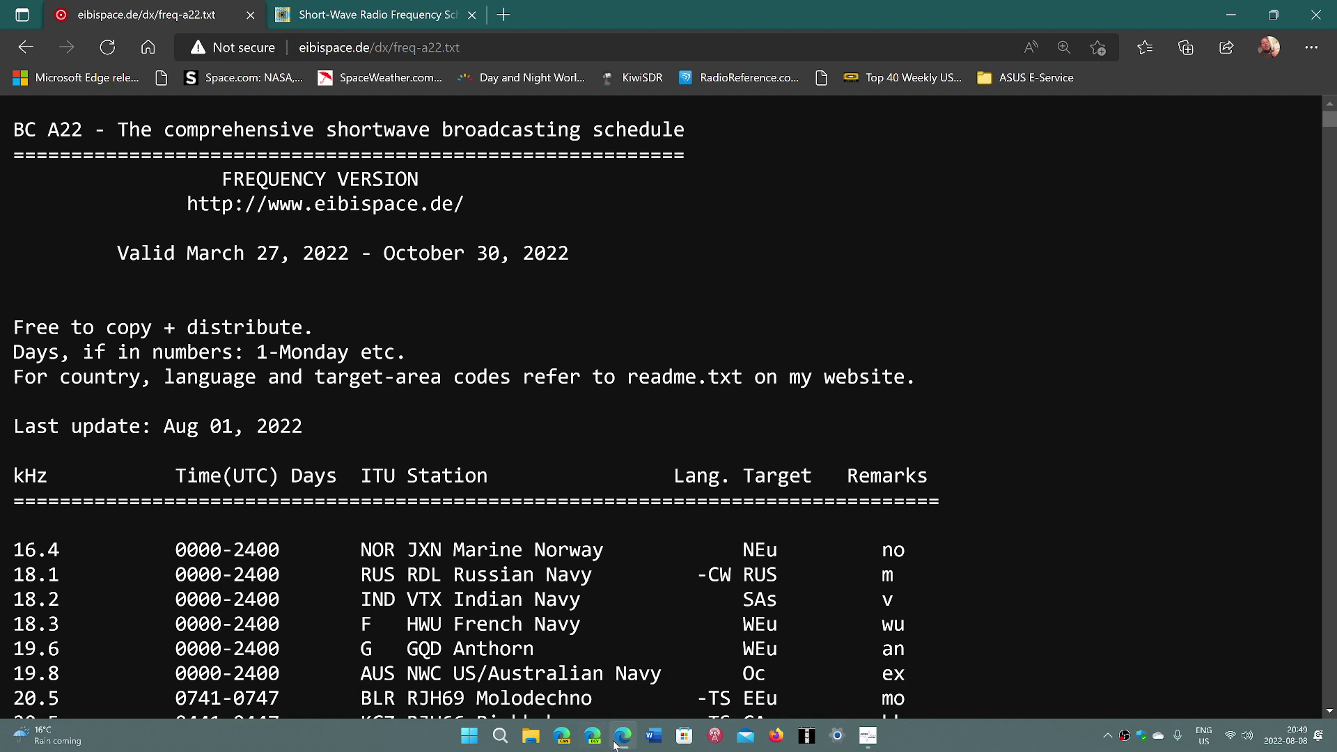
click(876, 736)
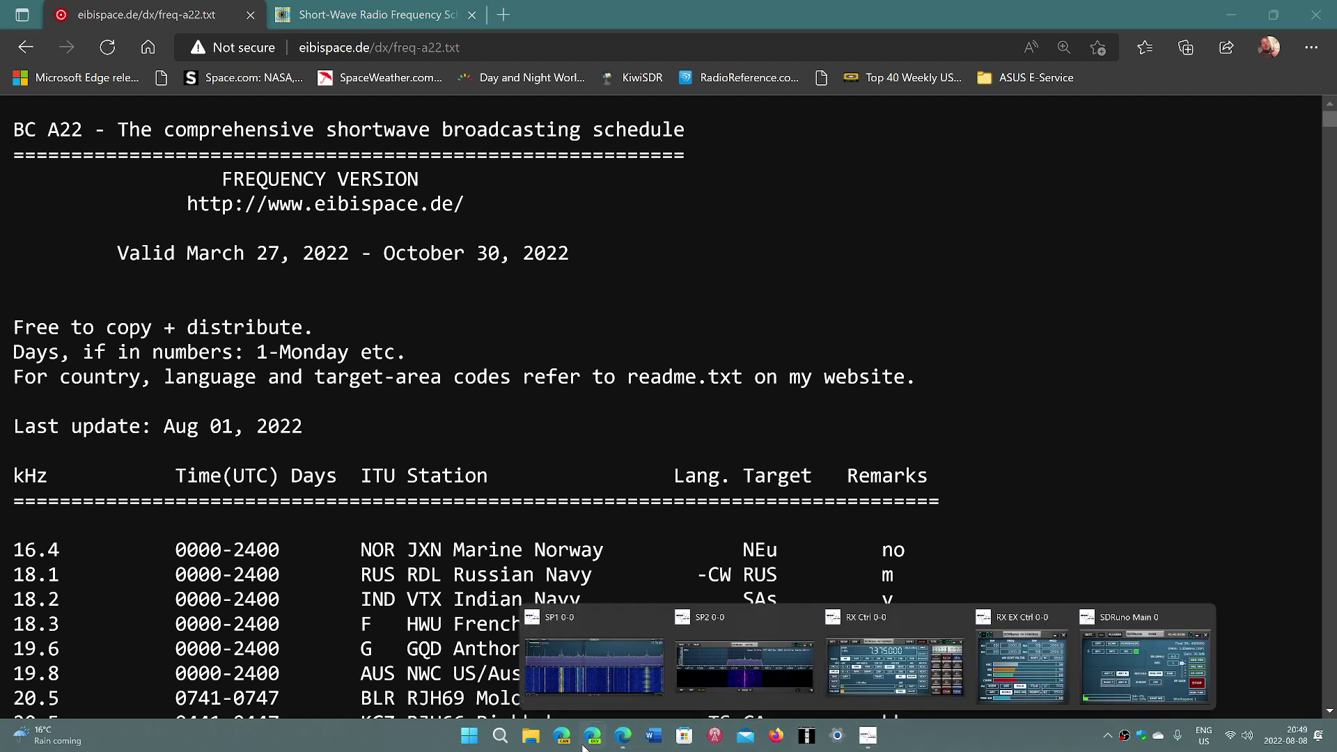
click(626, 742)
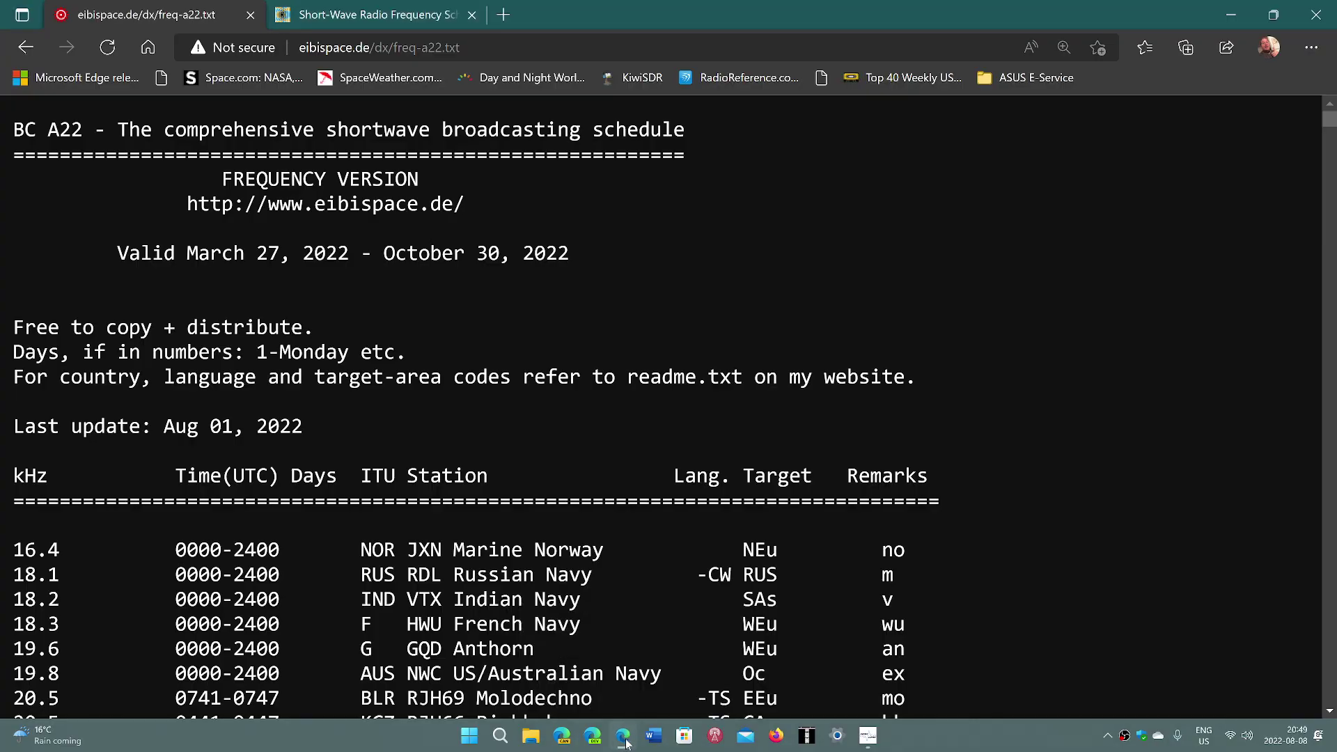
- Tune SDRuno to the 7430 kHz peak with the 8000 filter and slightly louder volume
click(626, 742)
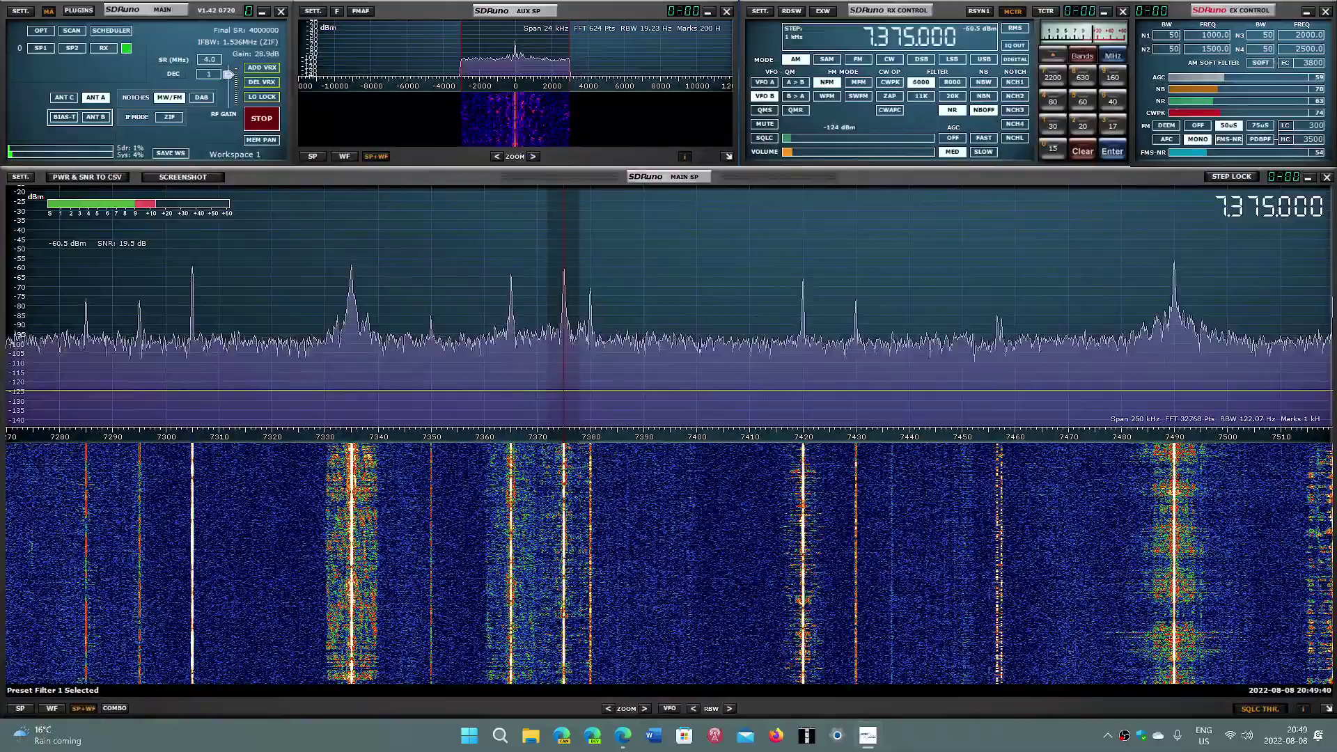
click(856, 334)
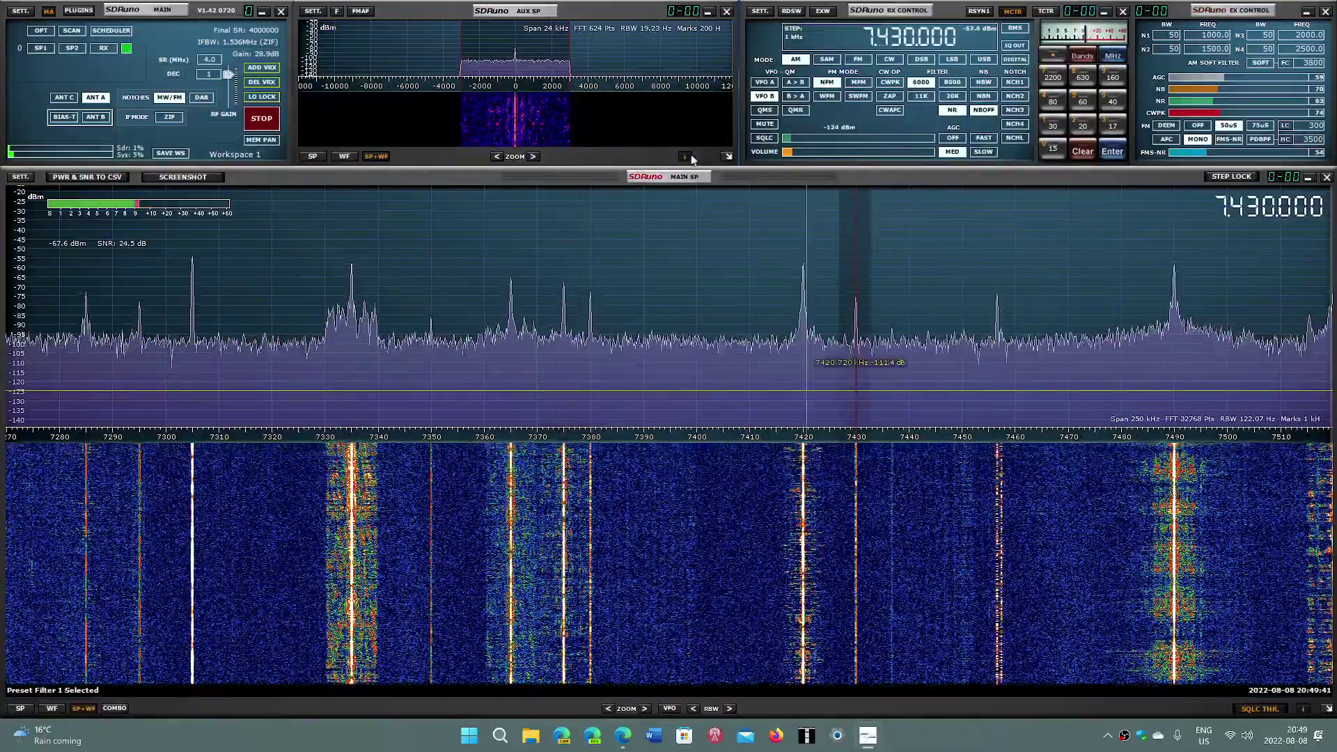
click(808, 153)
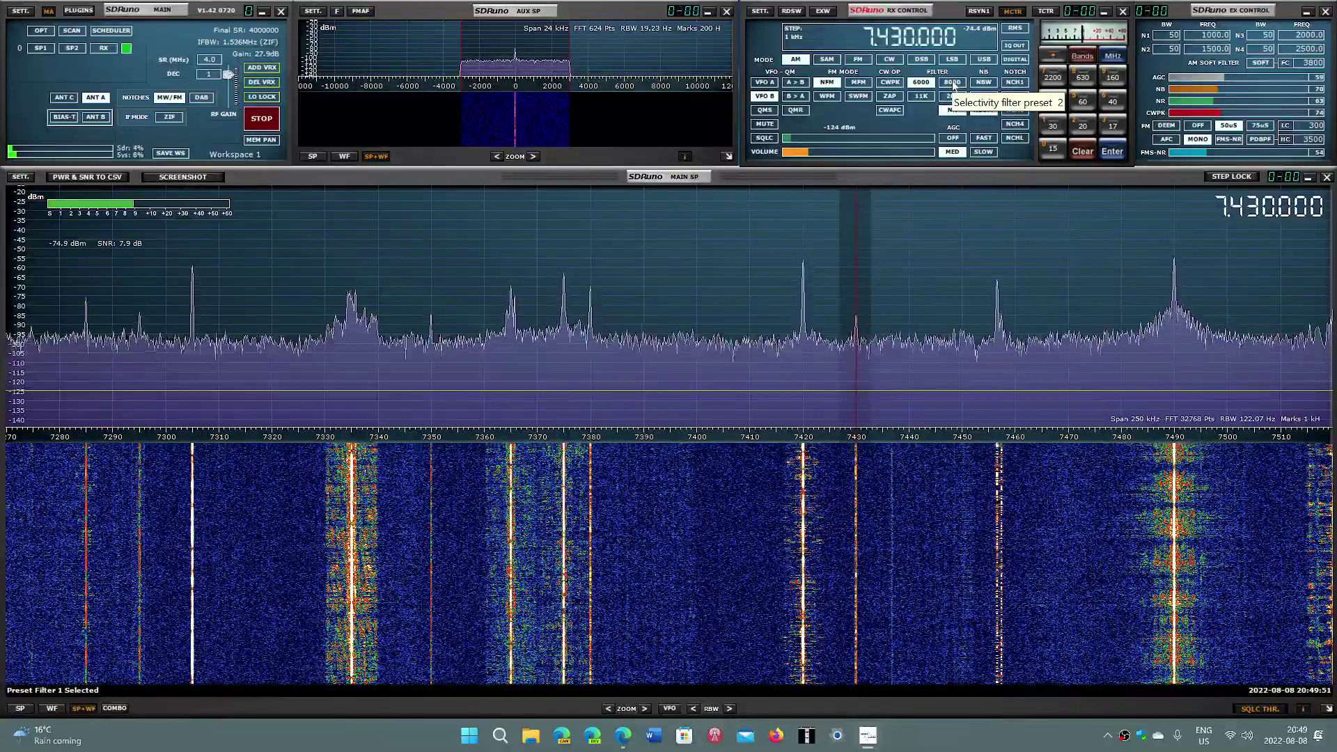
click(953, 84)
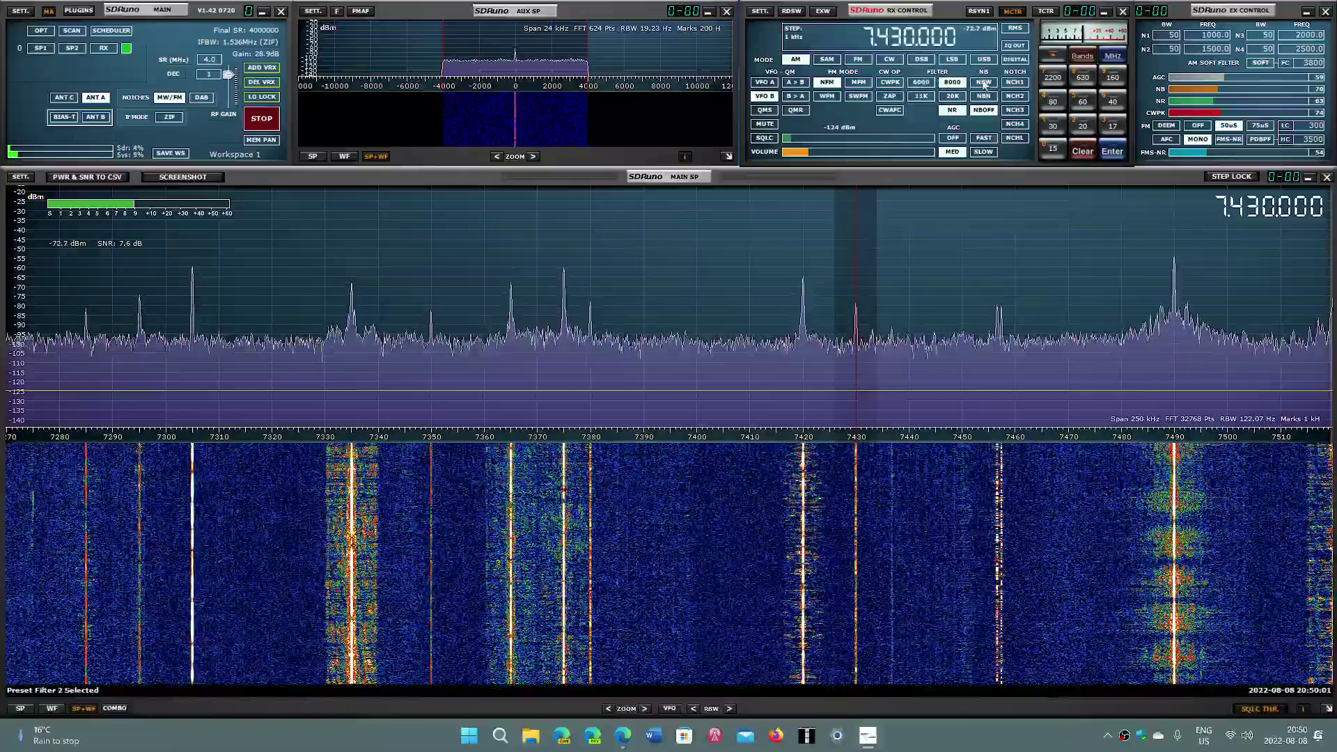
- Try USB and LSB, return to AM, and lower the volume slightly
click(983, 60)
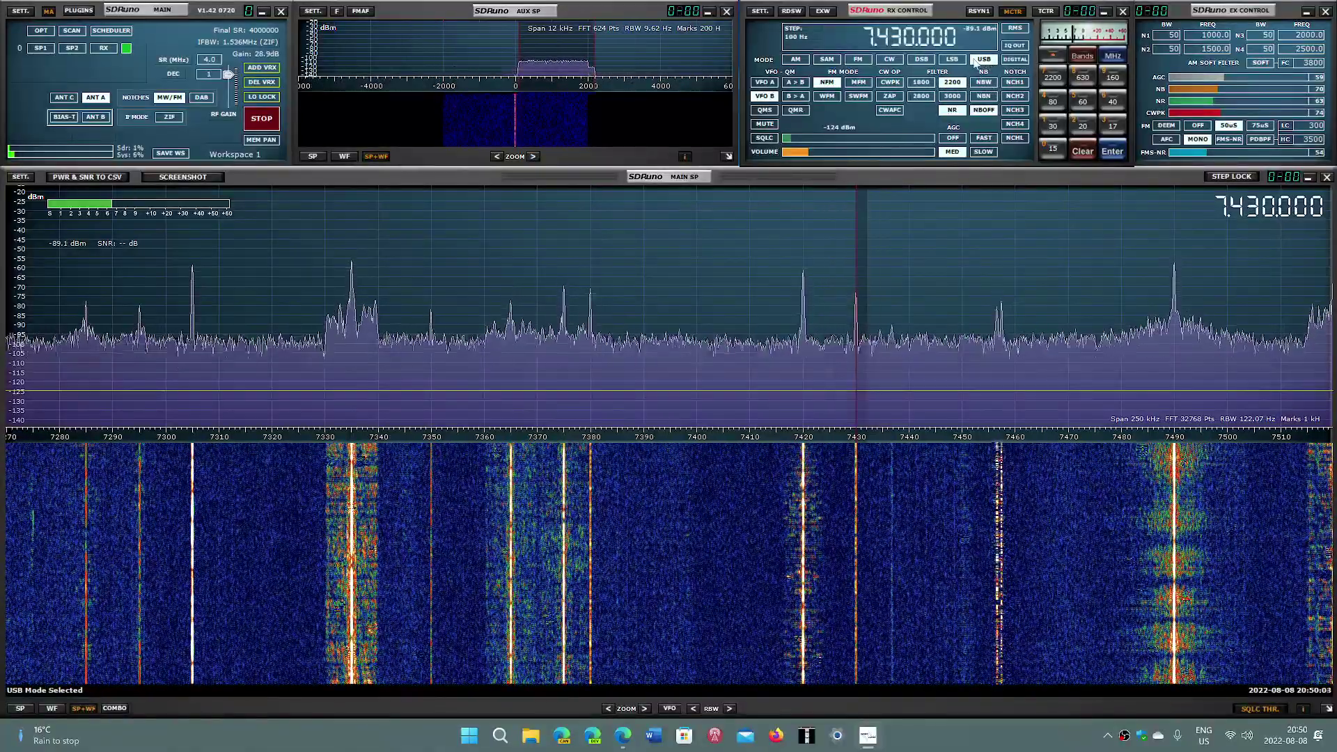
click(952, 60)
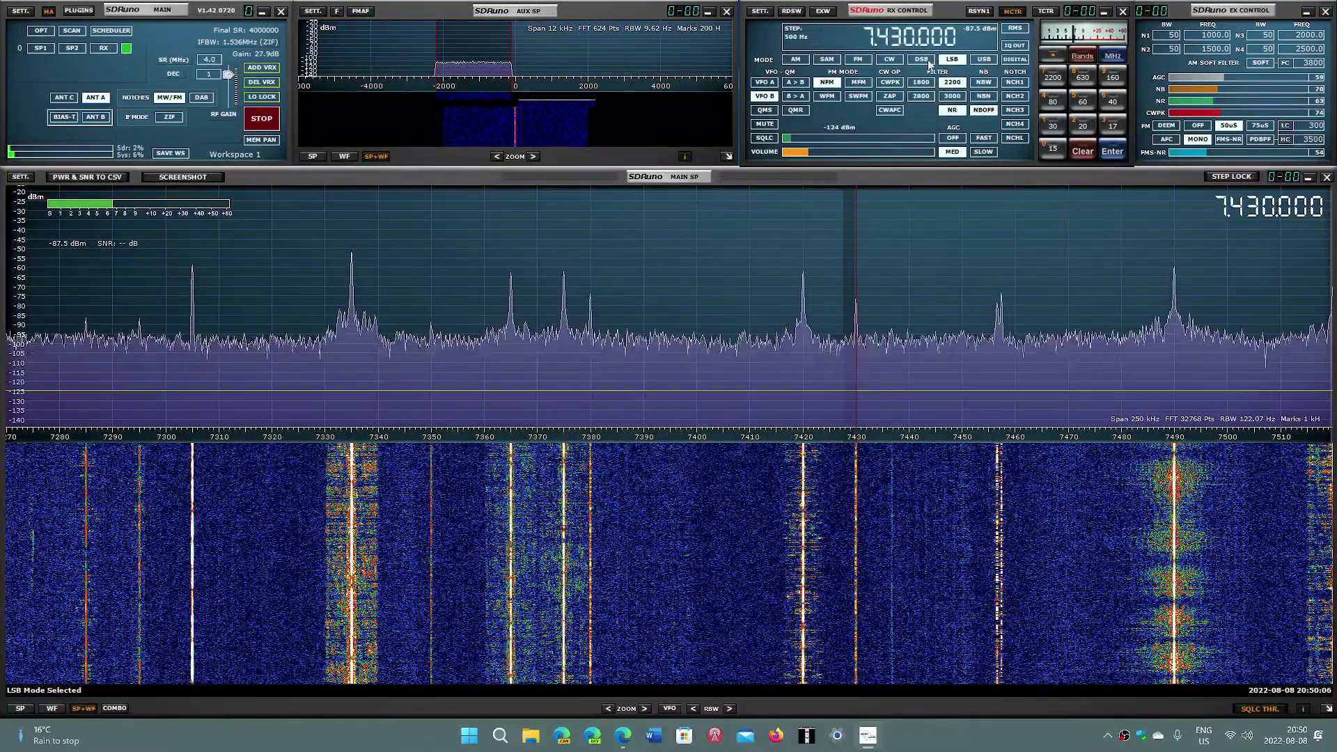
click(795, 60)
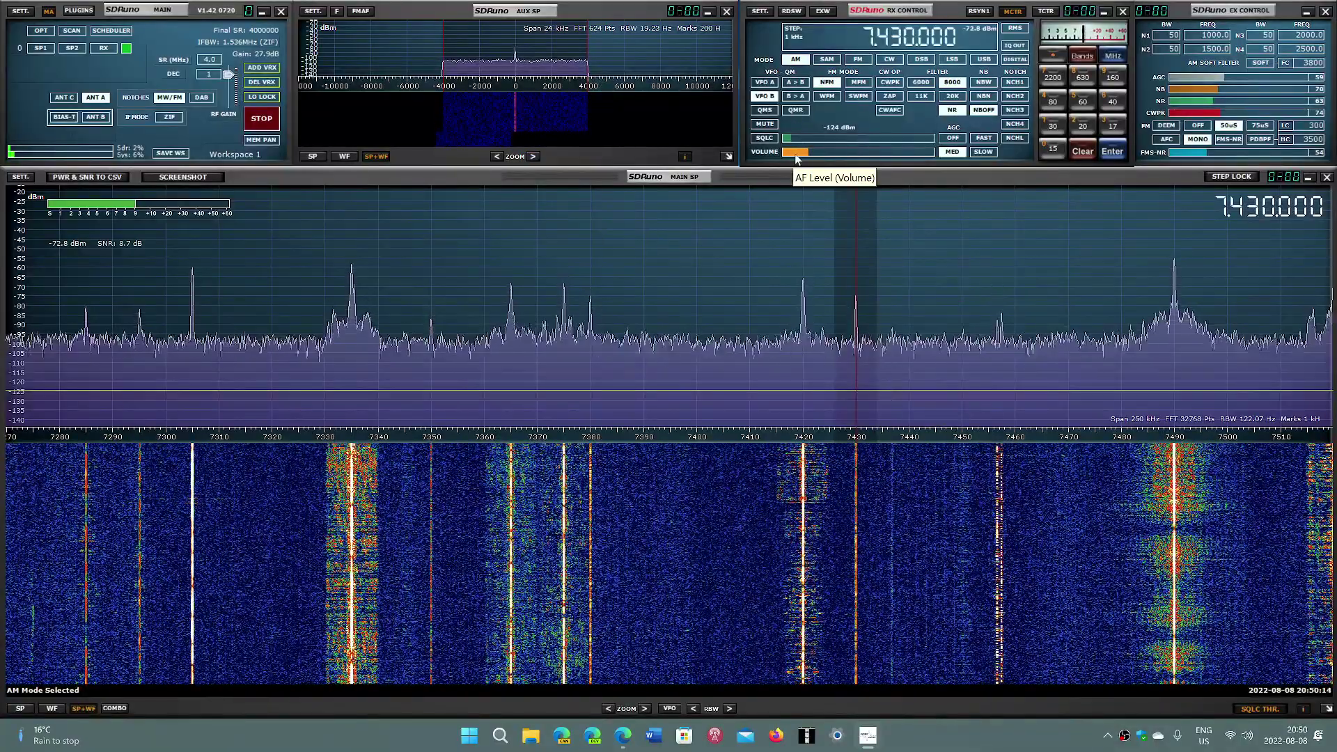
click(794, 153)
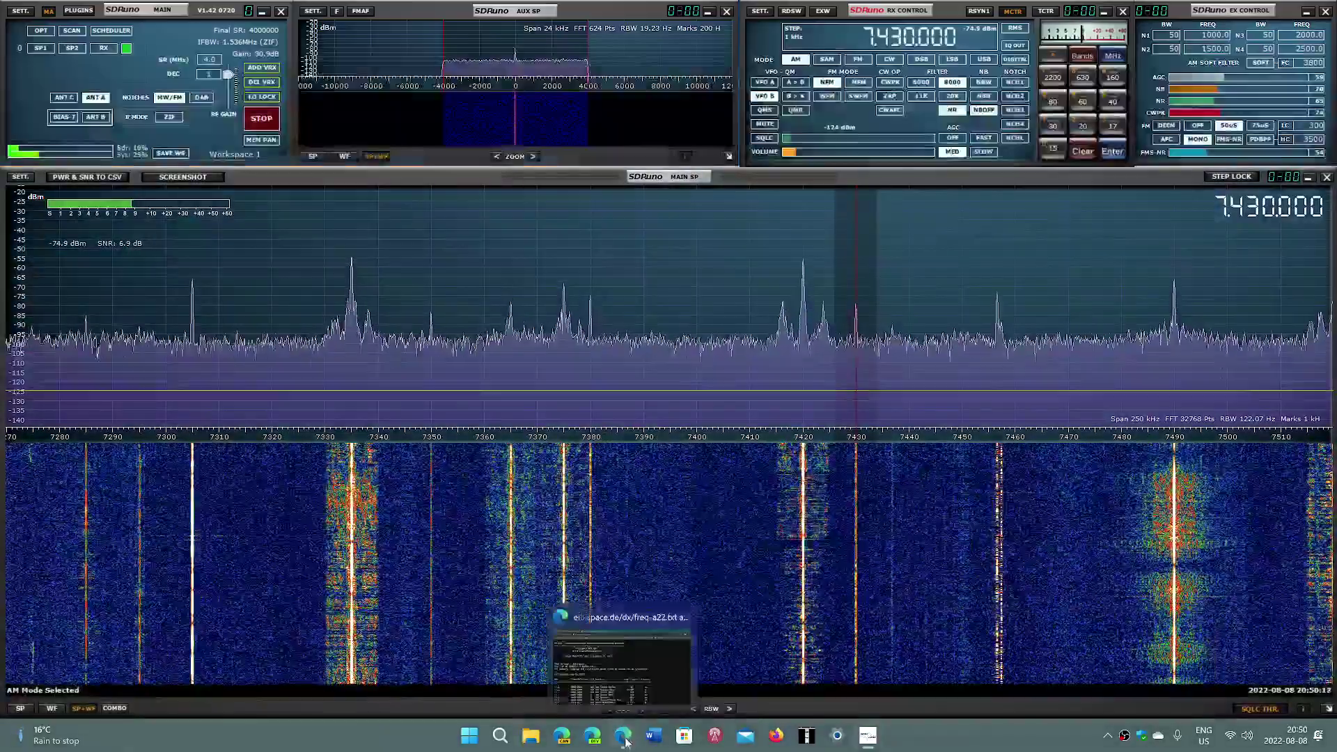
- Find the 7430 kHz entries in the EiBi schedule, then minimize Edge
click(625, 742)
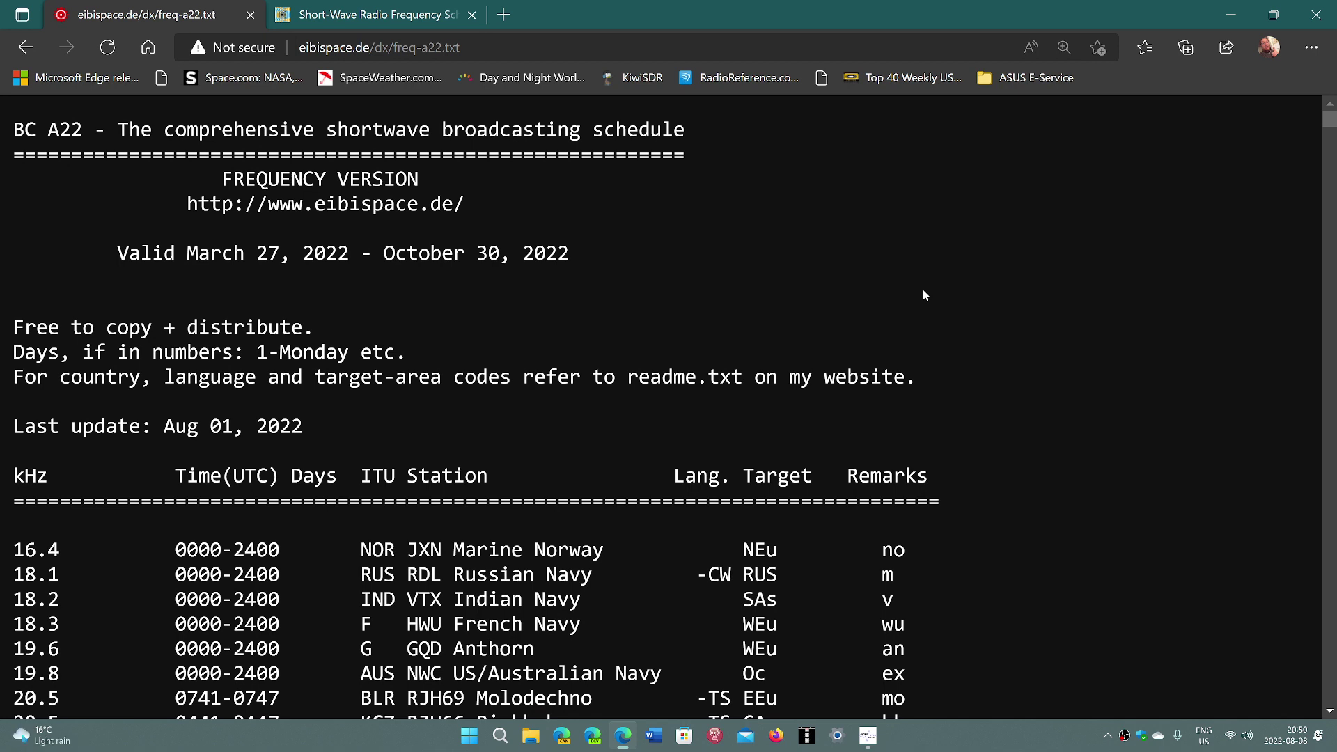
key(ctrl+f)
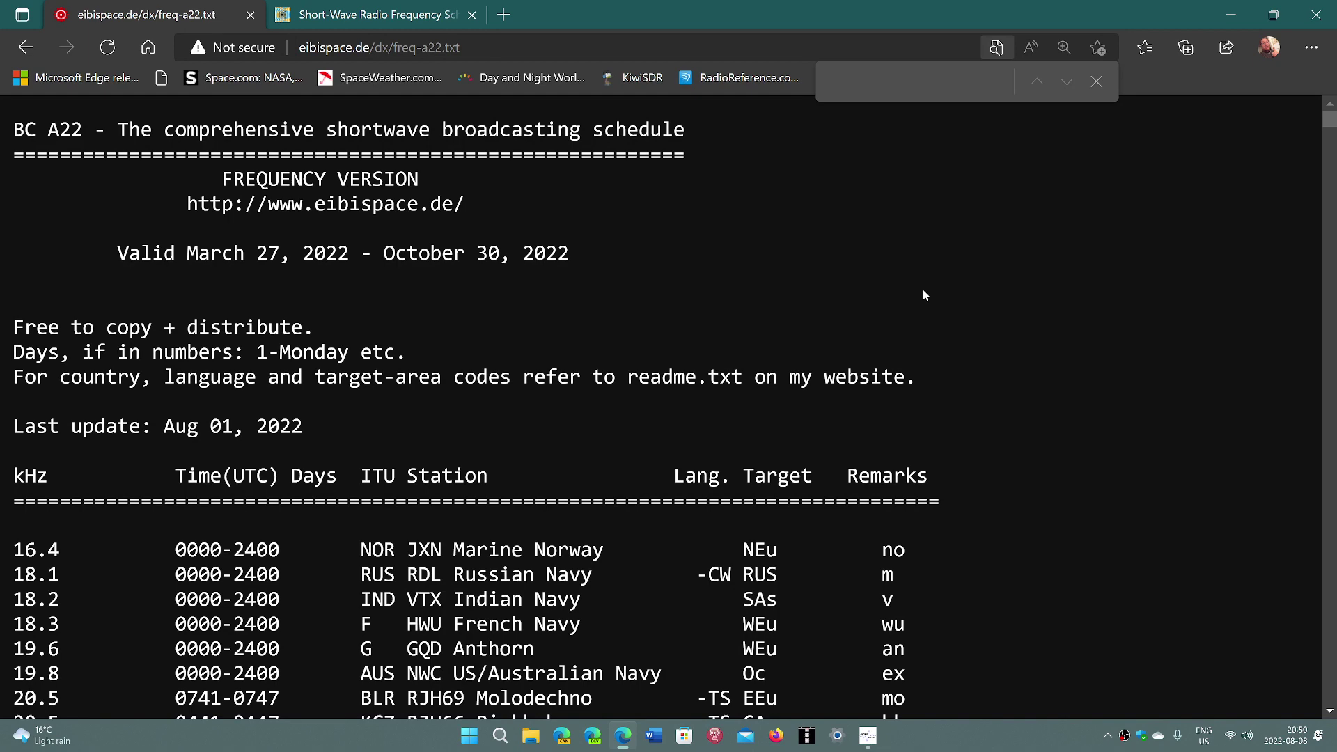
text(743)
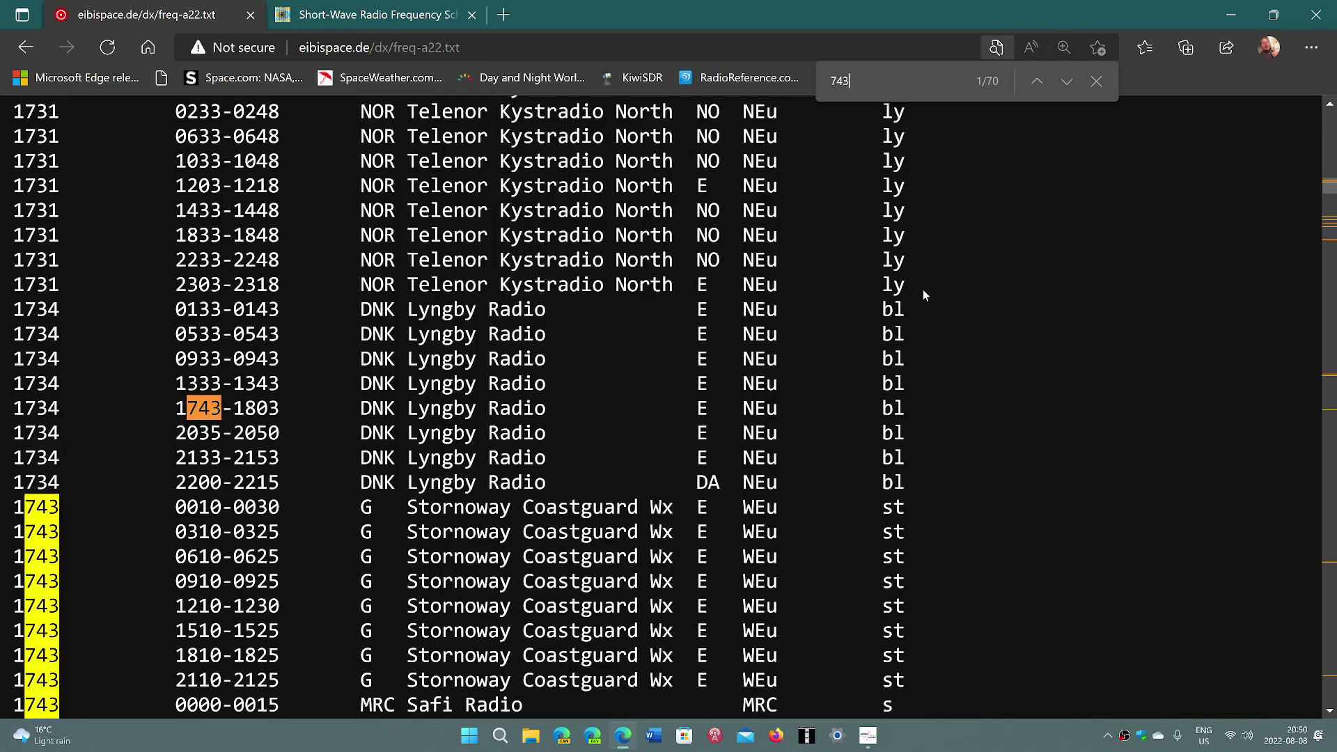
text(0)
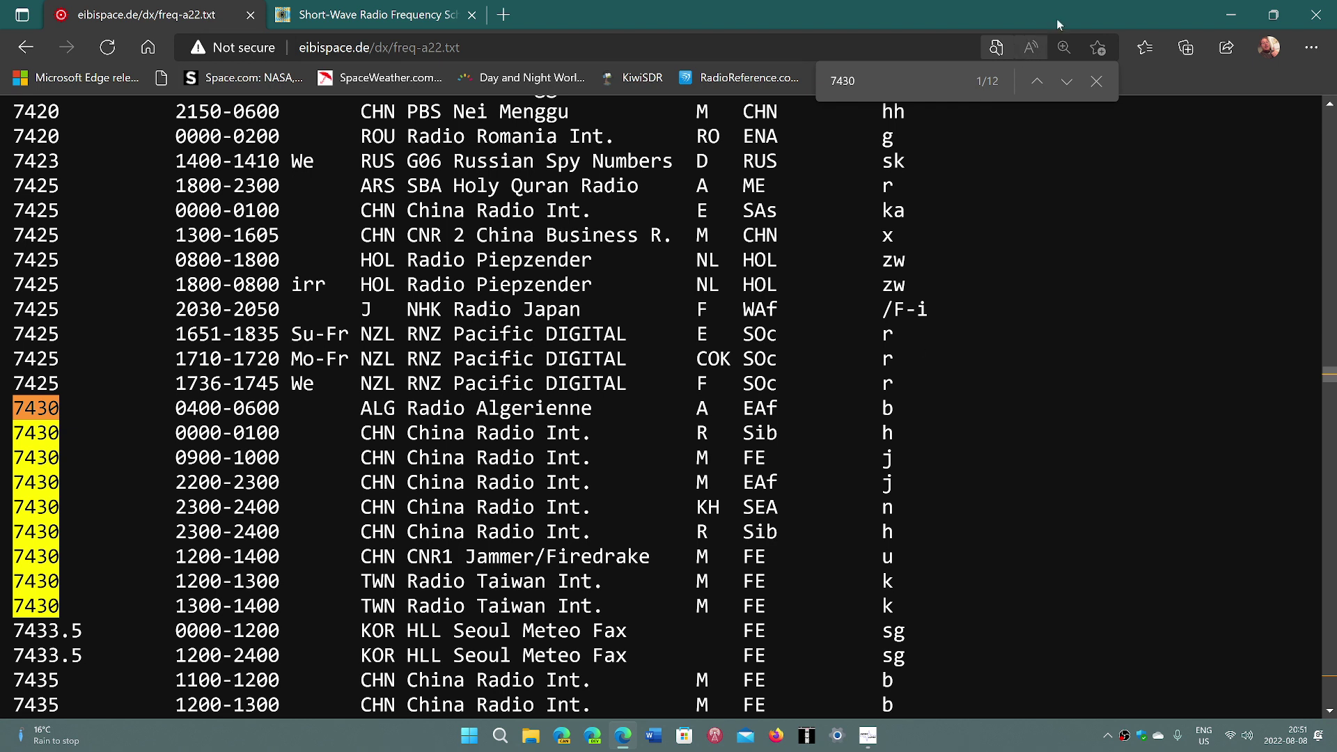
click(1228, 12)
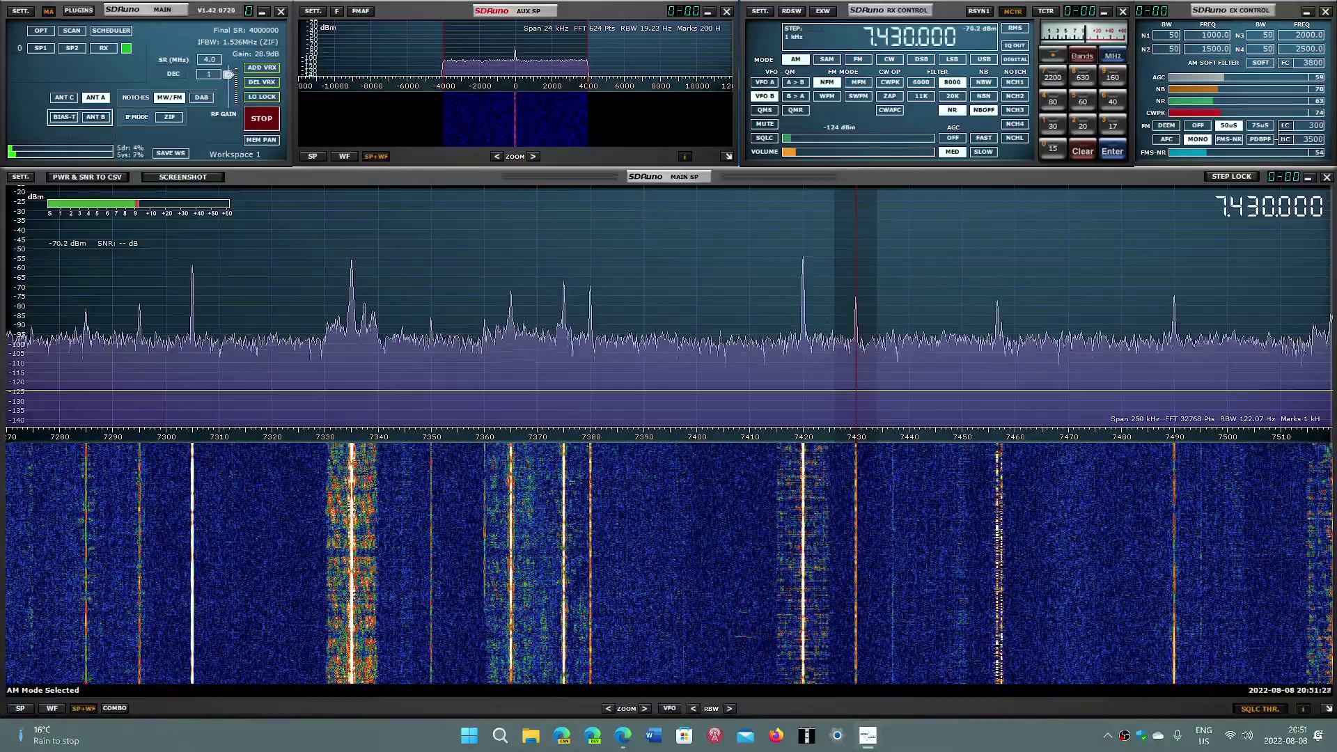
- Restore the Edge window showing EiBi's 7430 kHz listings
click(625, 738)
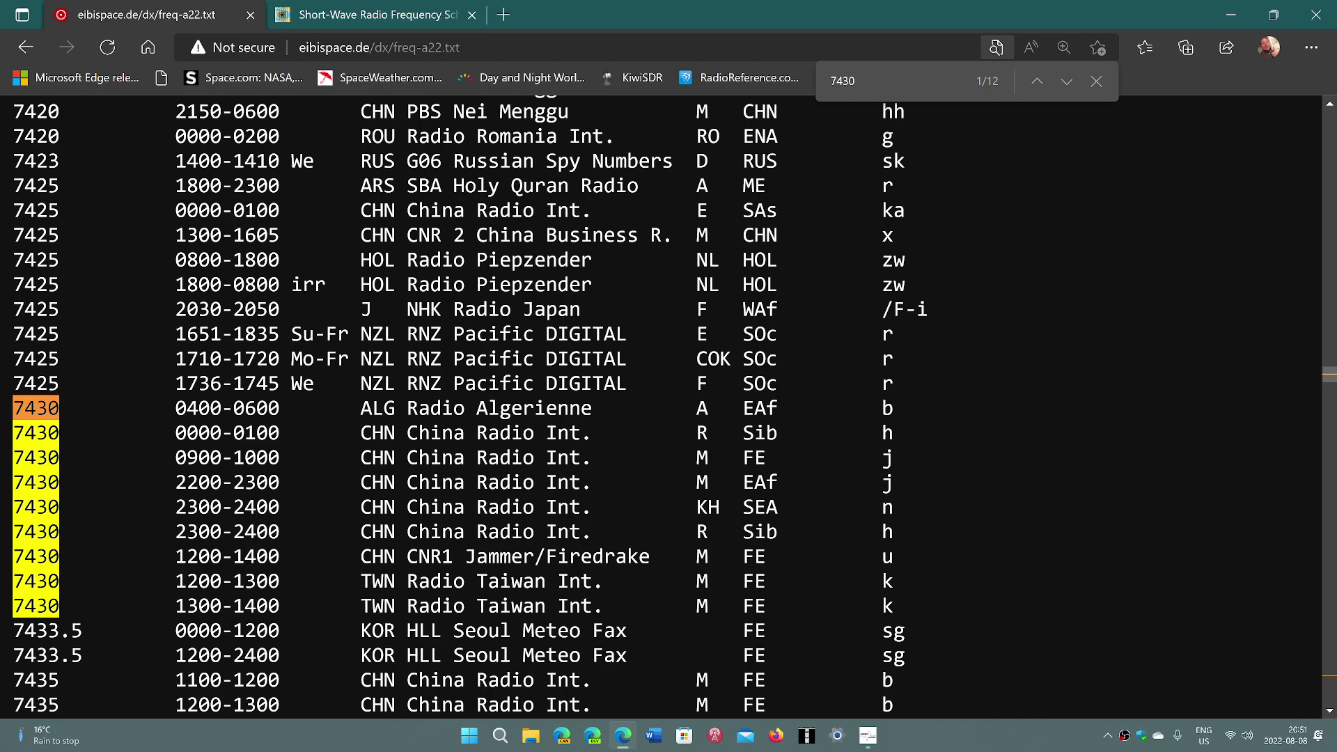
- Look up stations on 7430 kHz now on short-wave.info, review the results, then minimize Edge
click(625, 736)
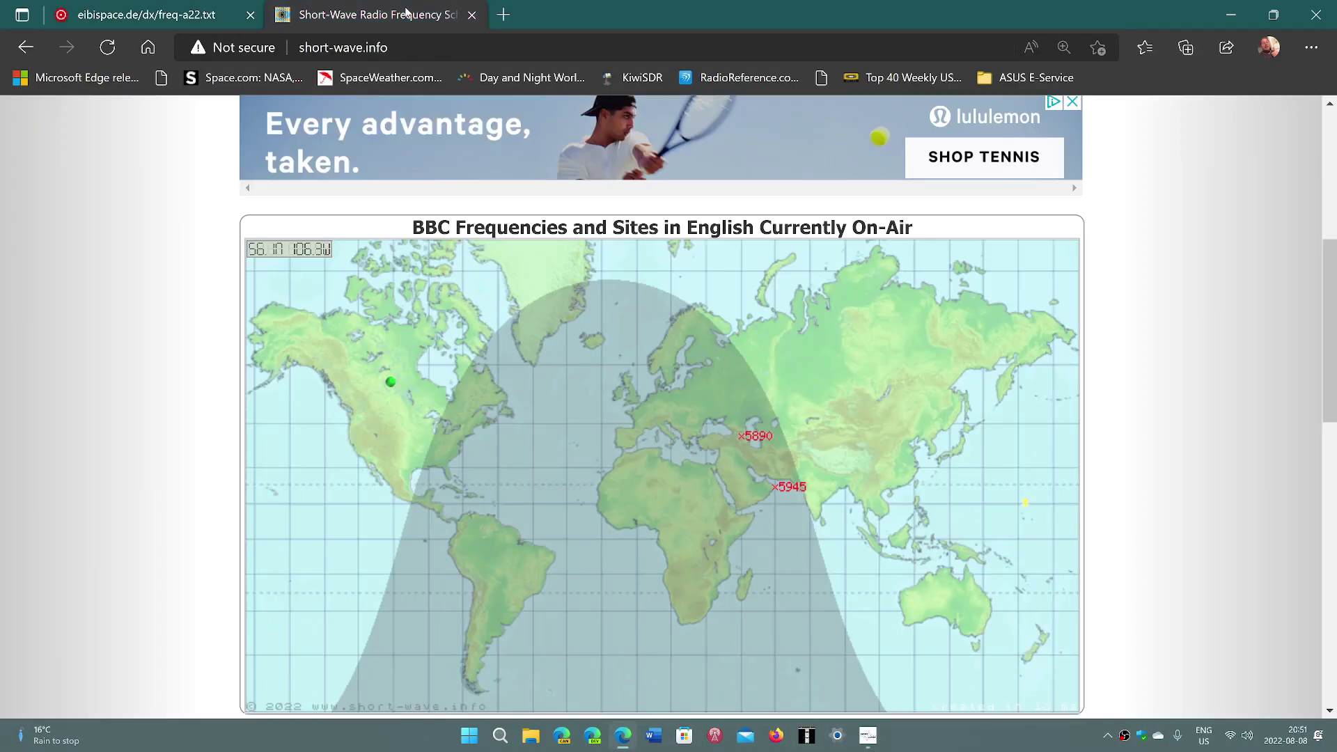
scroll(770, 402, up, 2)
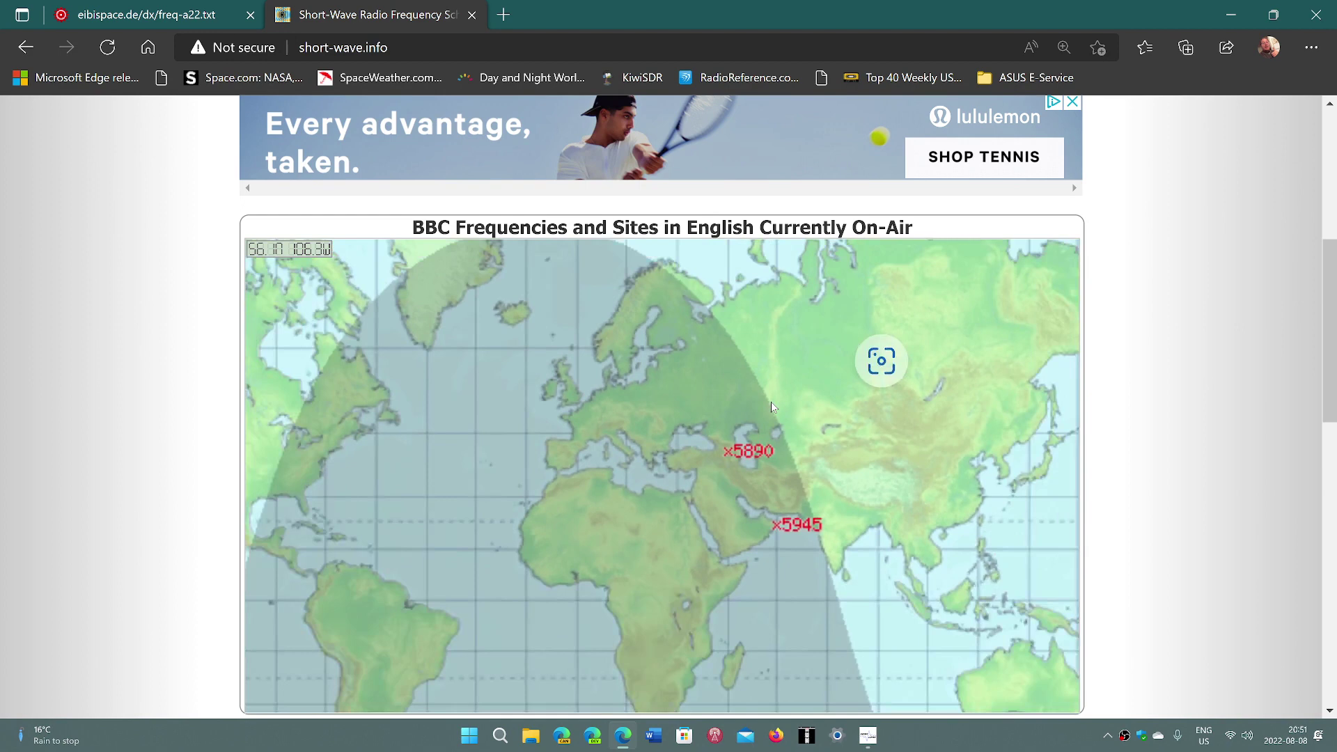
scroll(771, 402, down, 2)
scroll(1121, 381, up, 4)
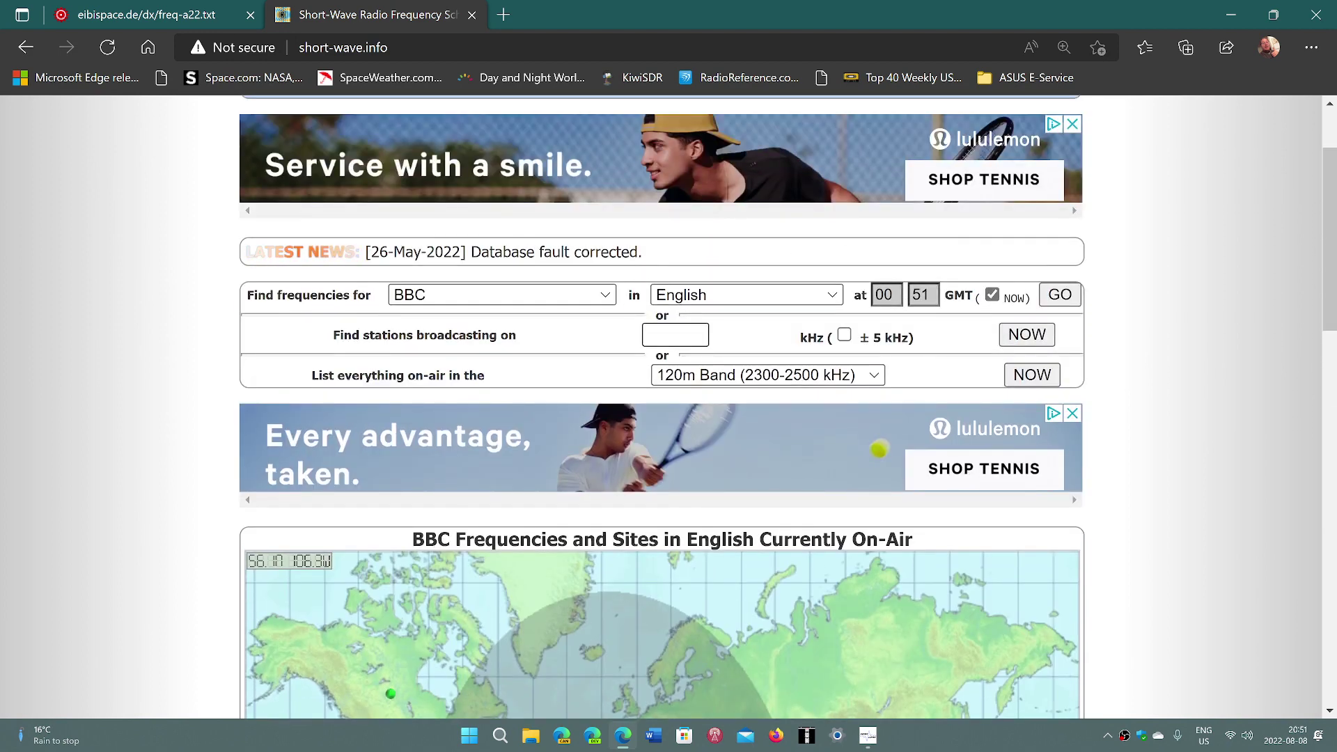
click(675, 335)
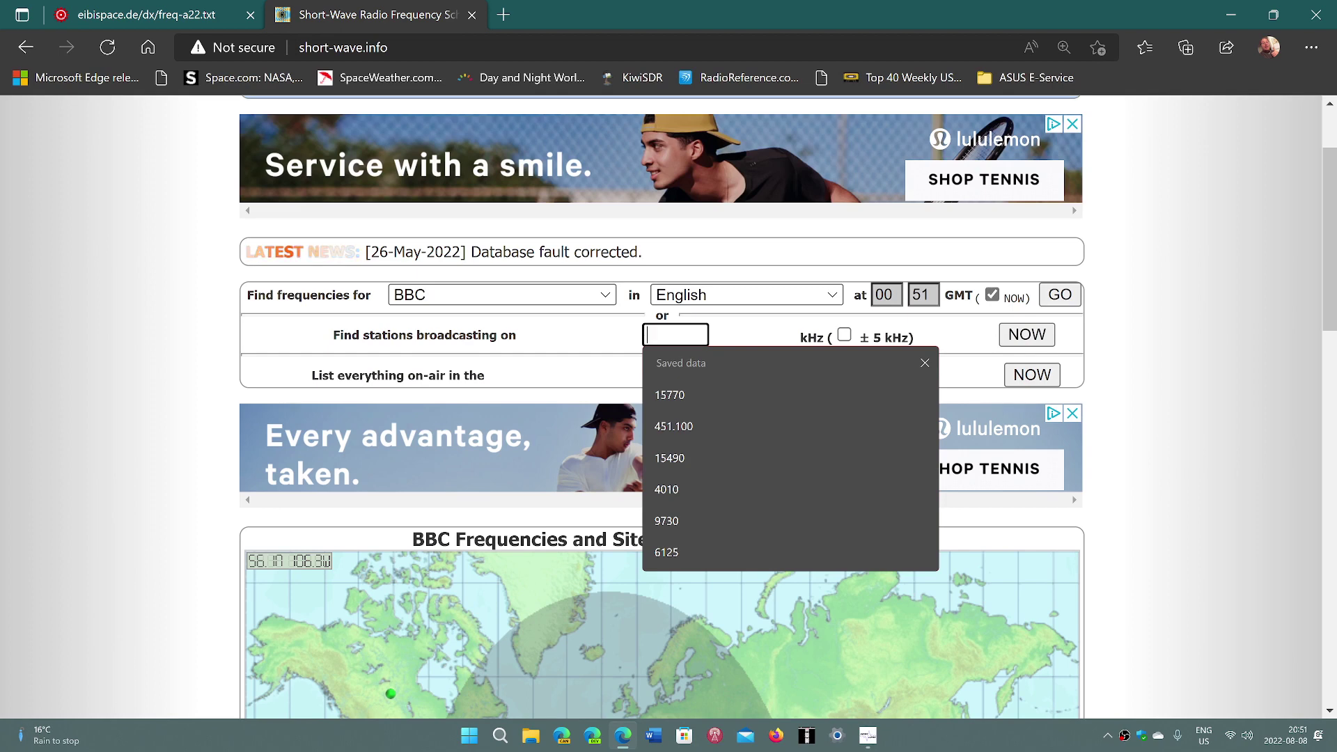
text(74)
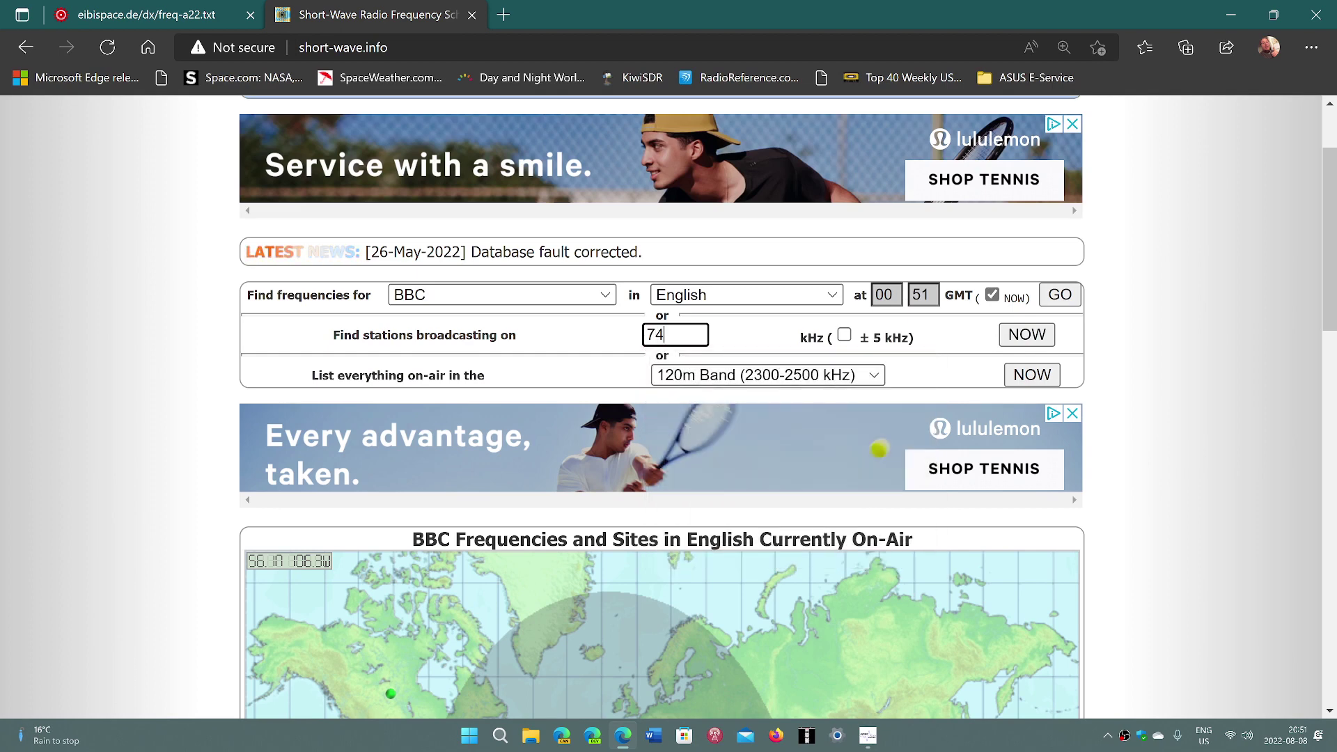
text(30)
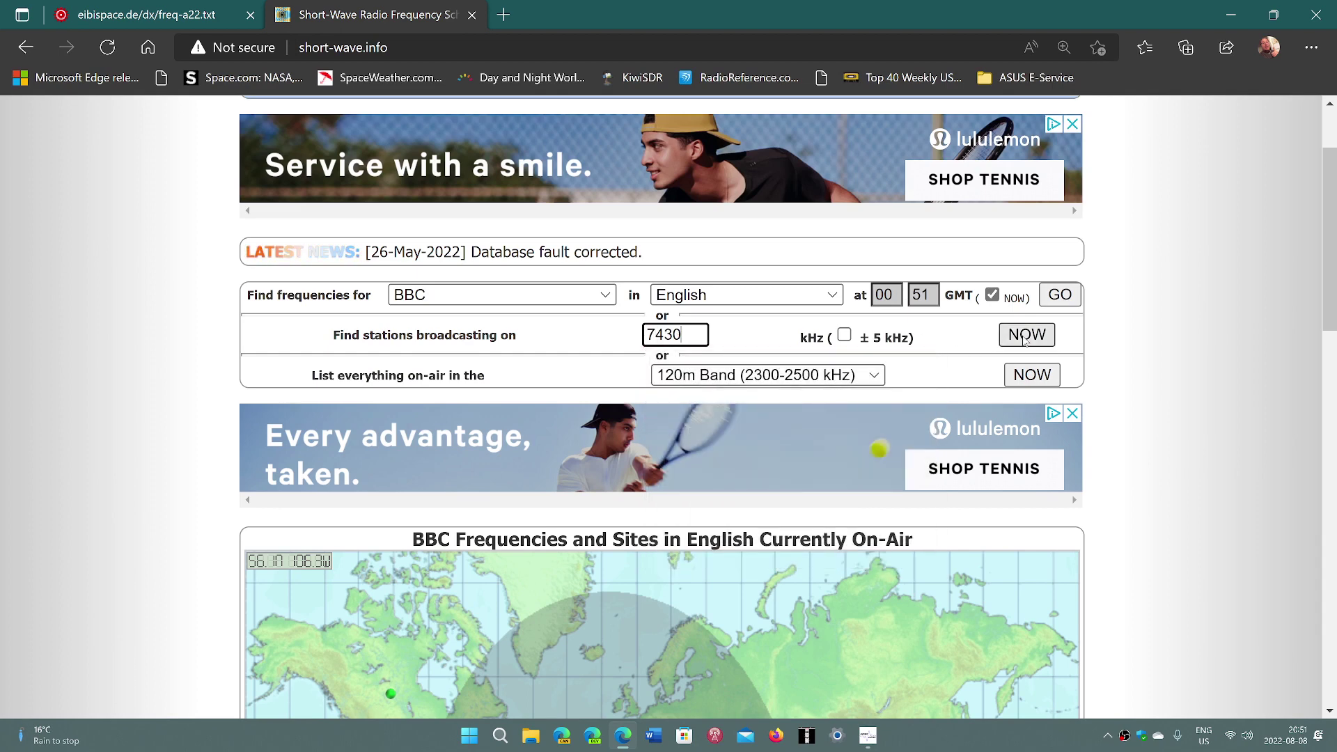
click(1025, 337)
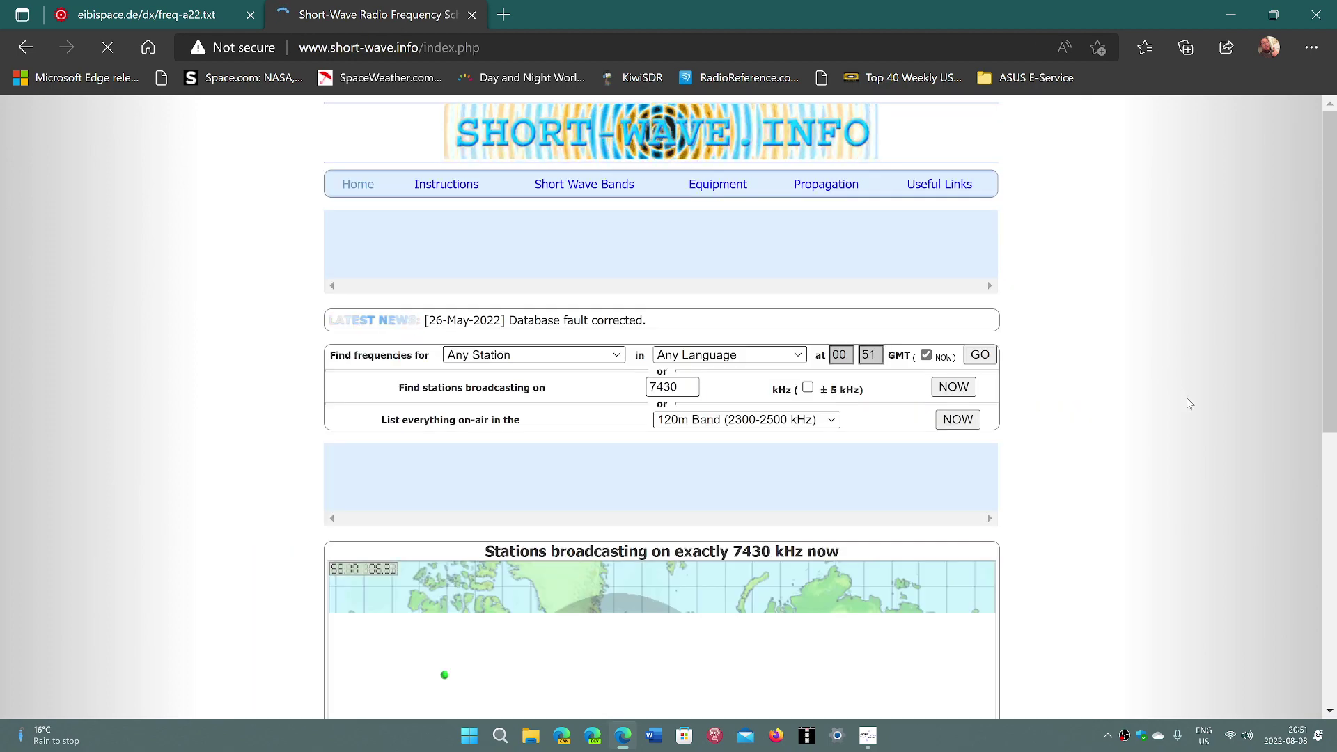
scroll(1188, 404, down, 2)
scroll(1188, 404, down, 4)
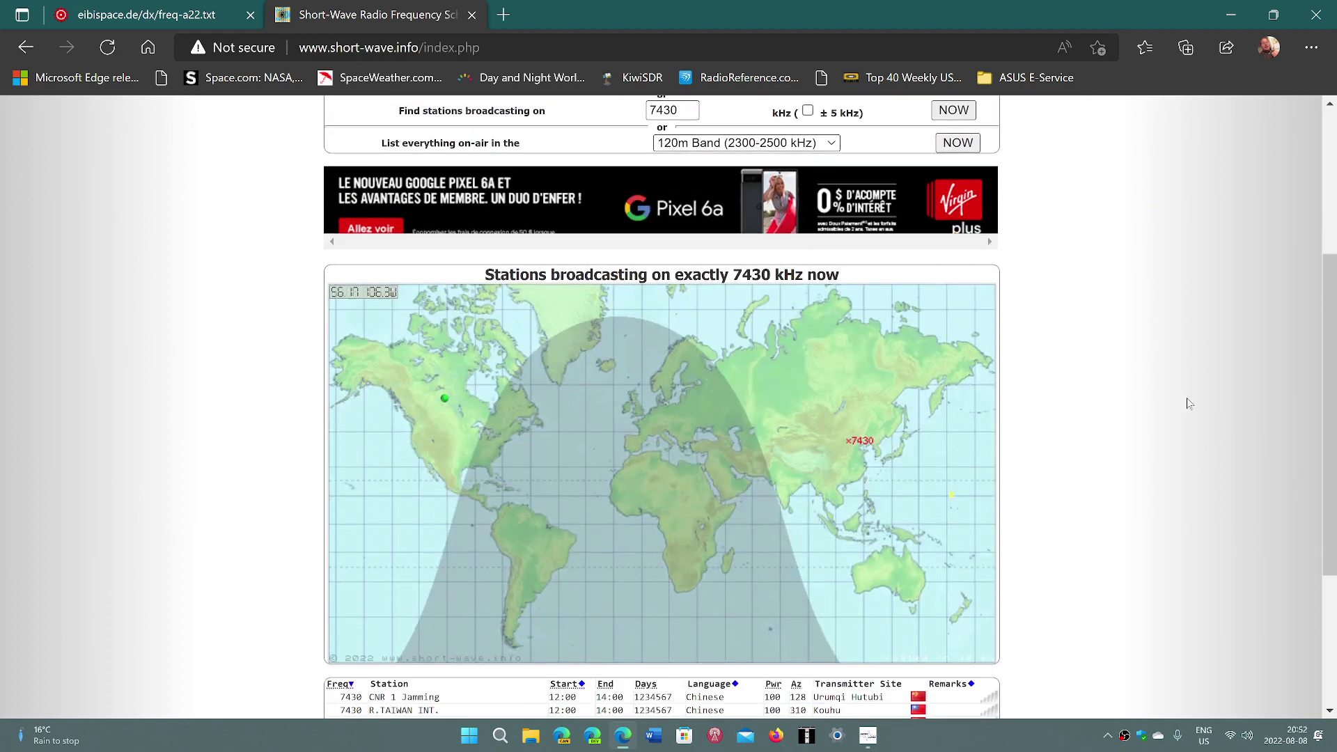
scroll(1188, 404, down, 1)
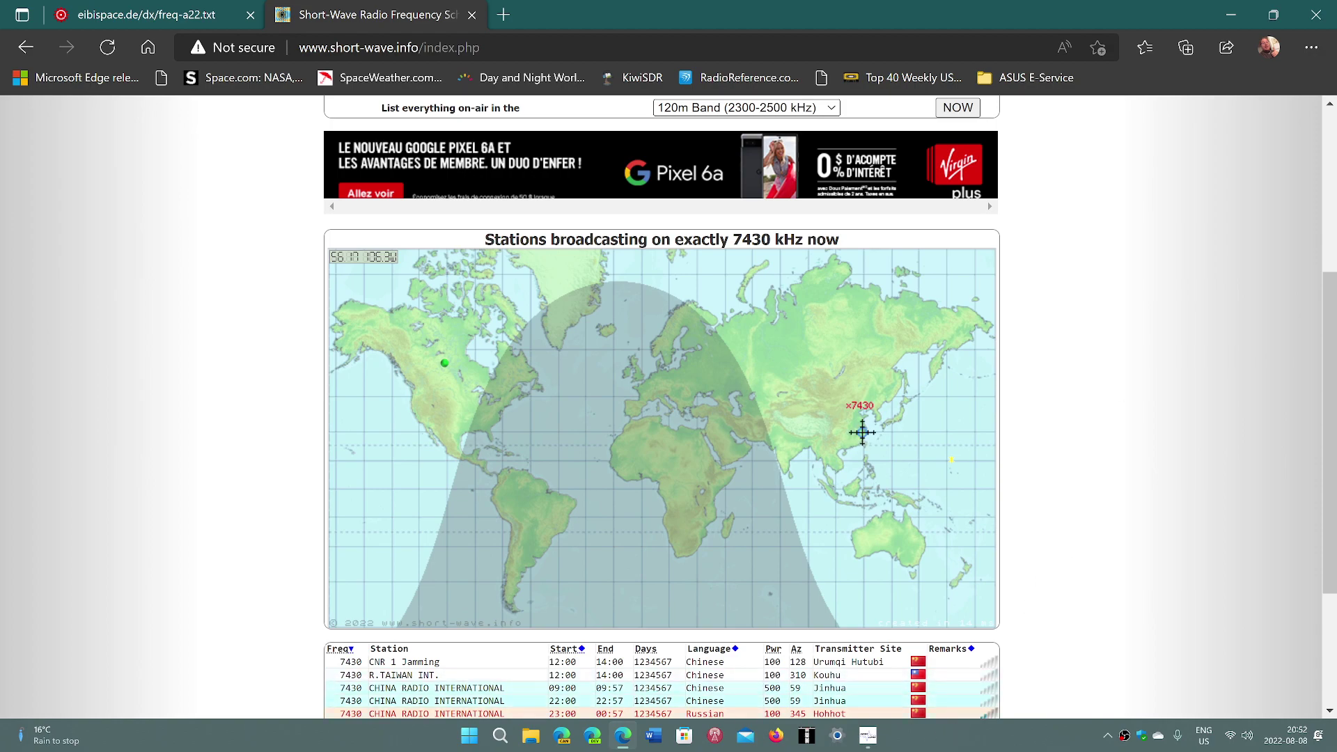
click(625, 737)
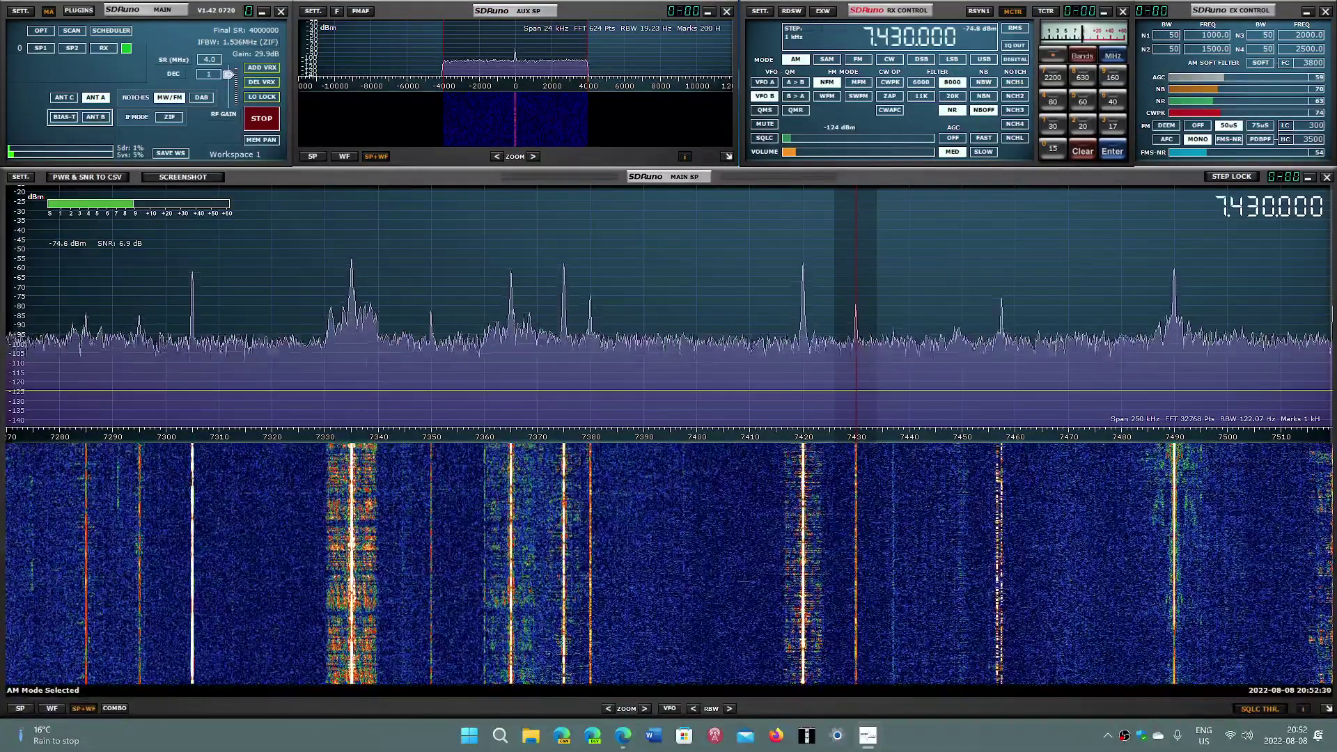
- Retune to 7.305 MHz, nudge the volume up, and bring Edge back up
text(7.305)
key(Return)
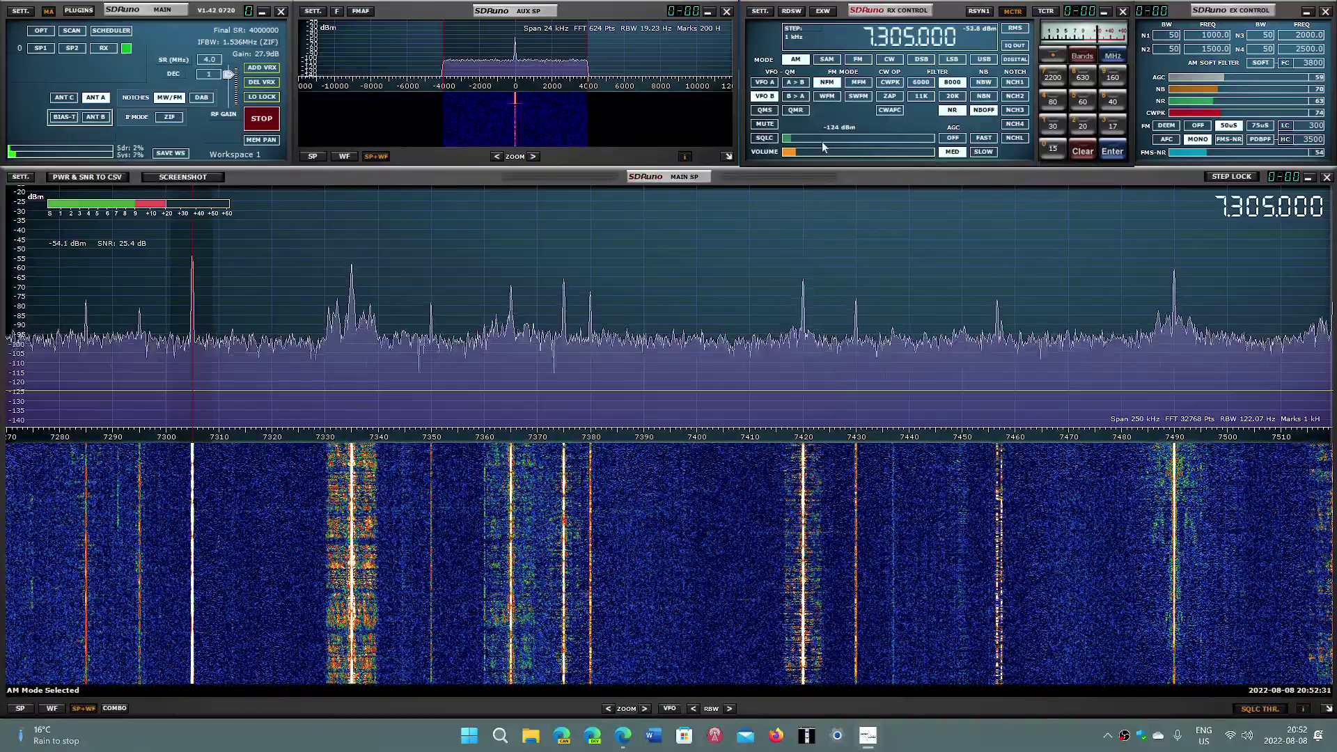
click(812, 150)
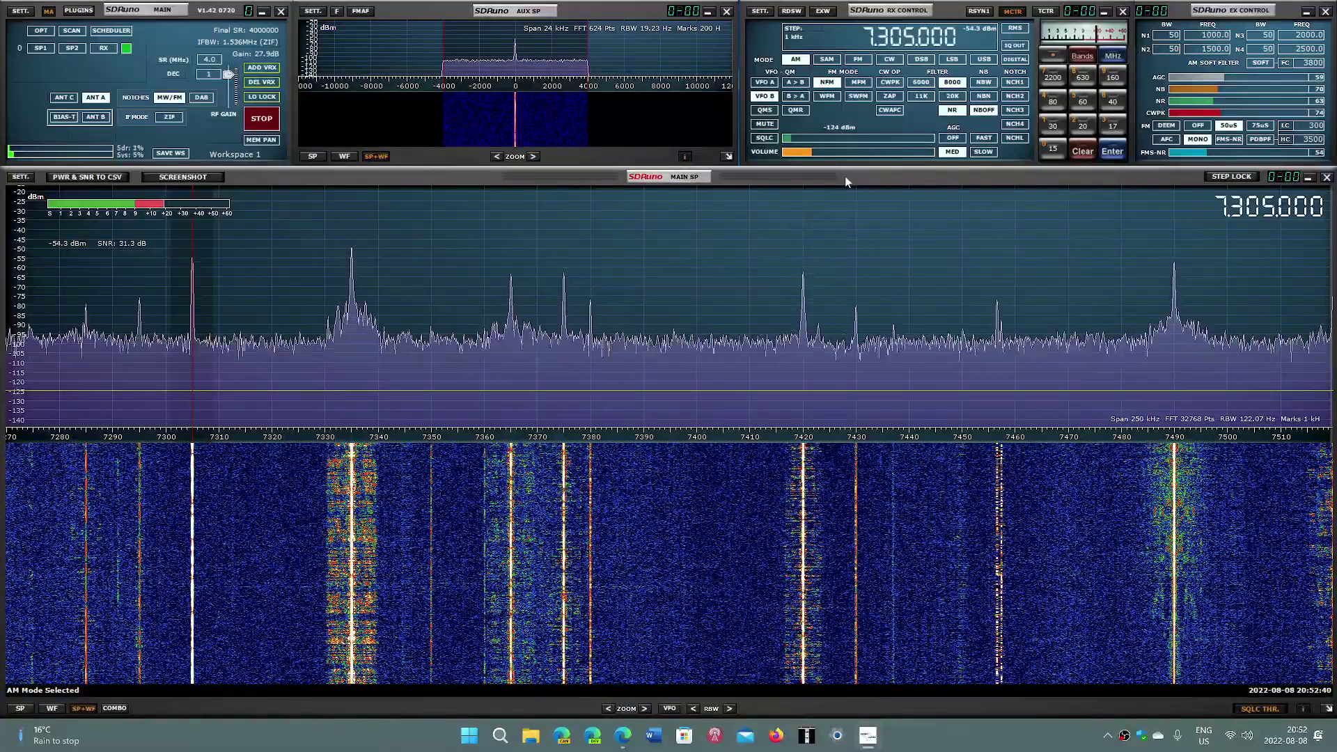
click(858, 31)
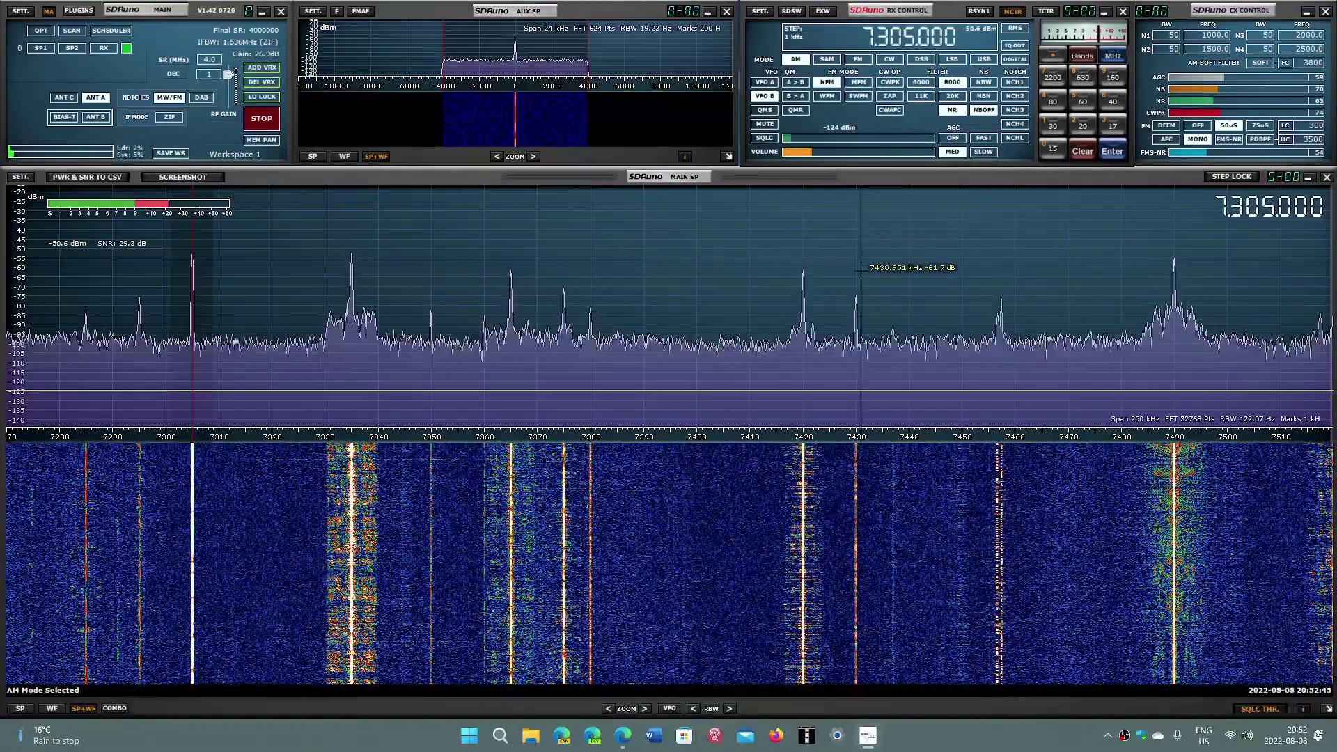
click(623, 734)
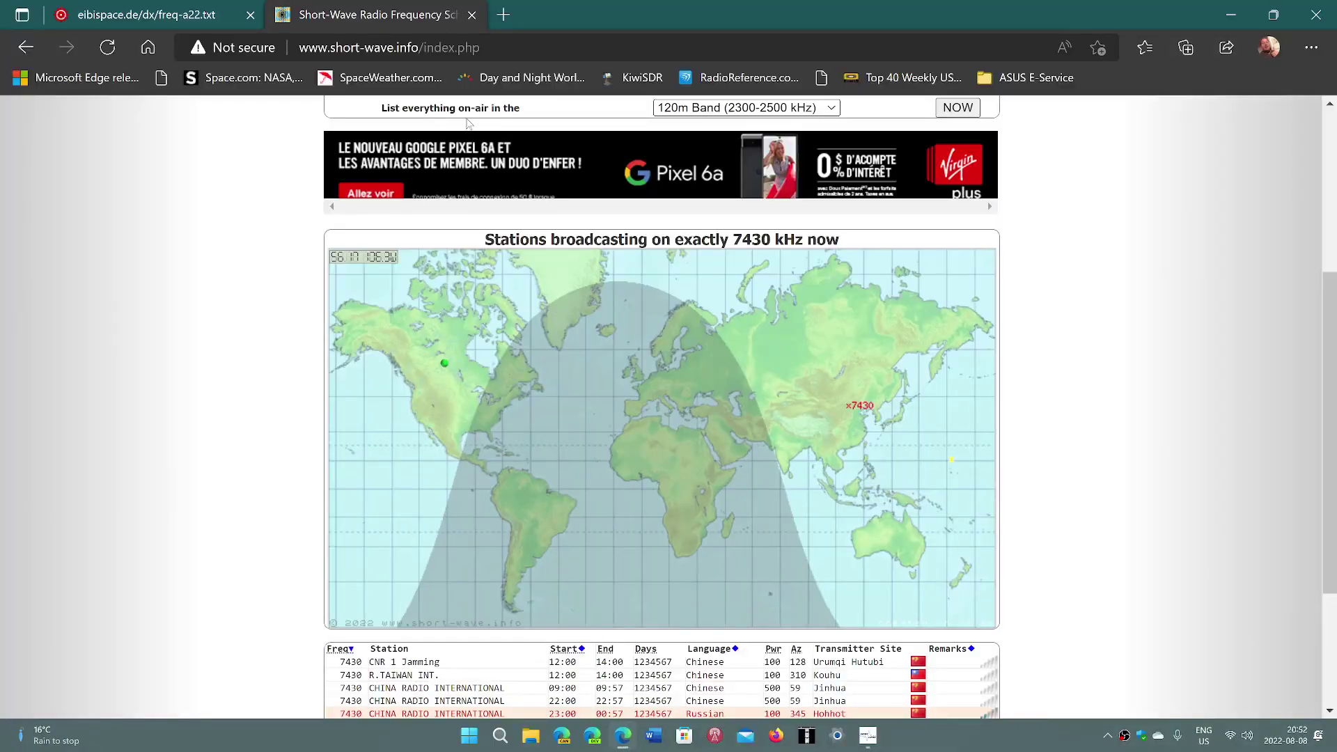
- Switch to the EiBi tab and scroll up to the 7305 kHz entries
click(157, 14)
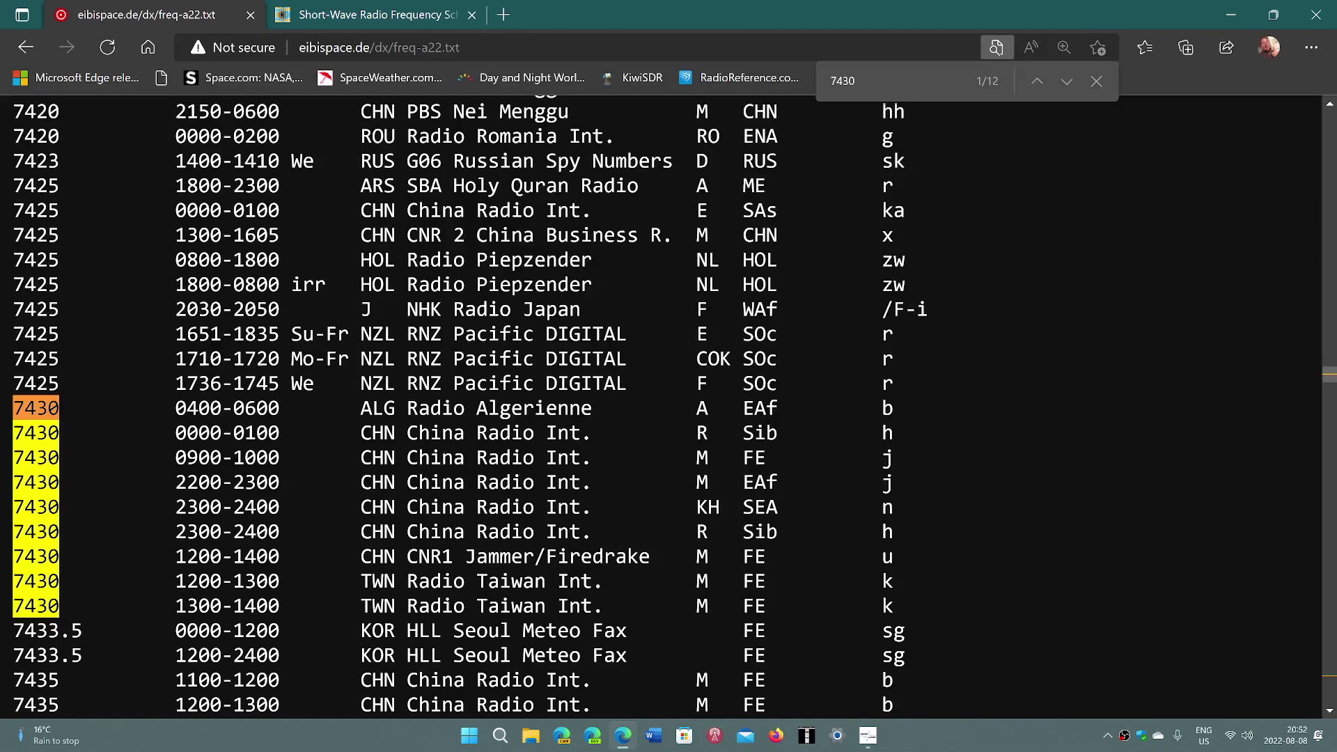
scroll(481, 407, up, 5)
scroll(481, 407, up, 5)
scroll(481, 407, up, 5)
scroll(480, 407, up, 10)
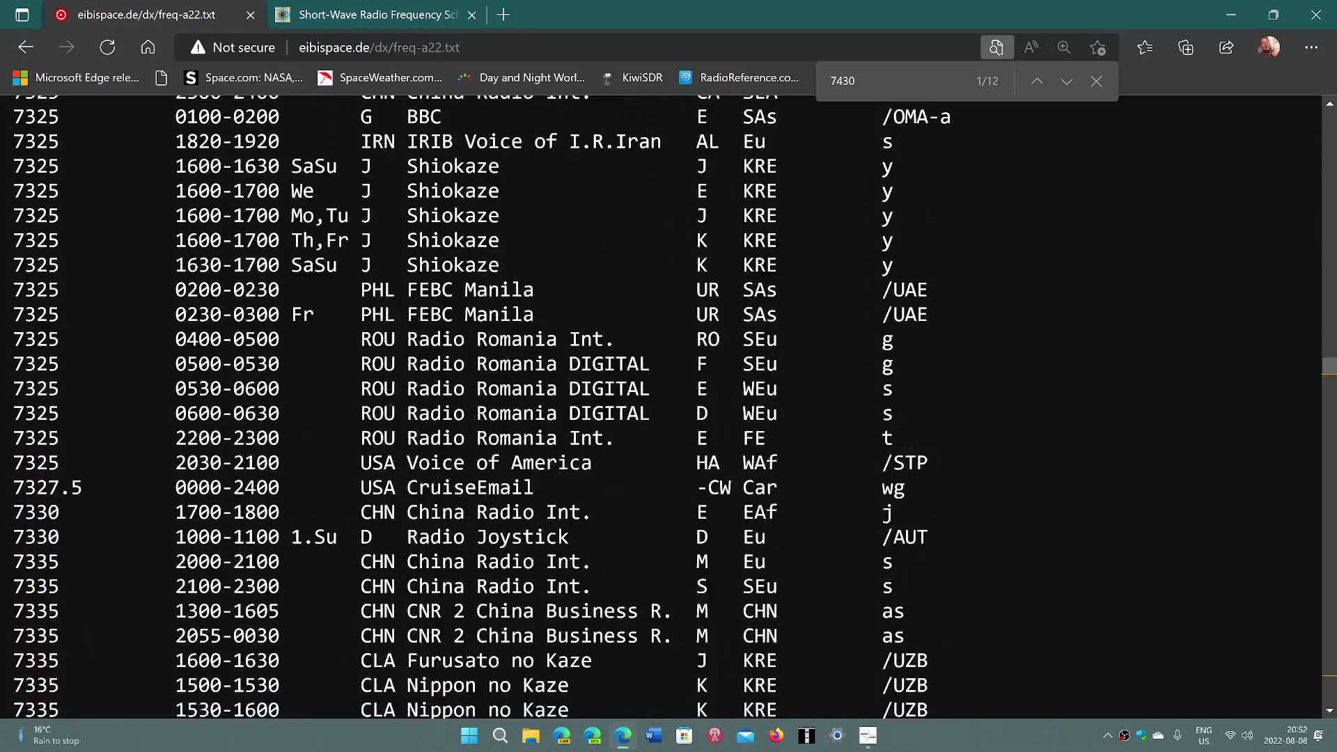
scroll(480, 407, up, 10)
scroll(480, 407, up, 10)
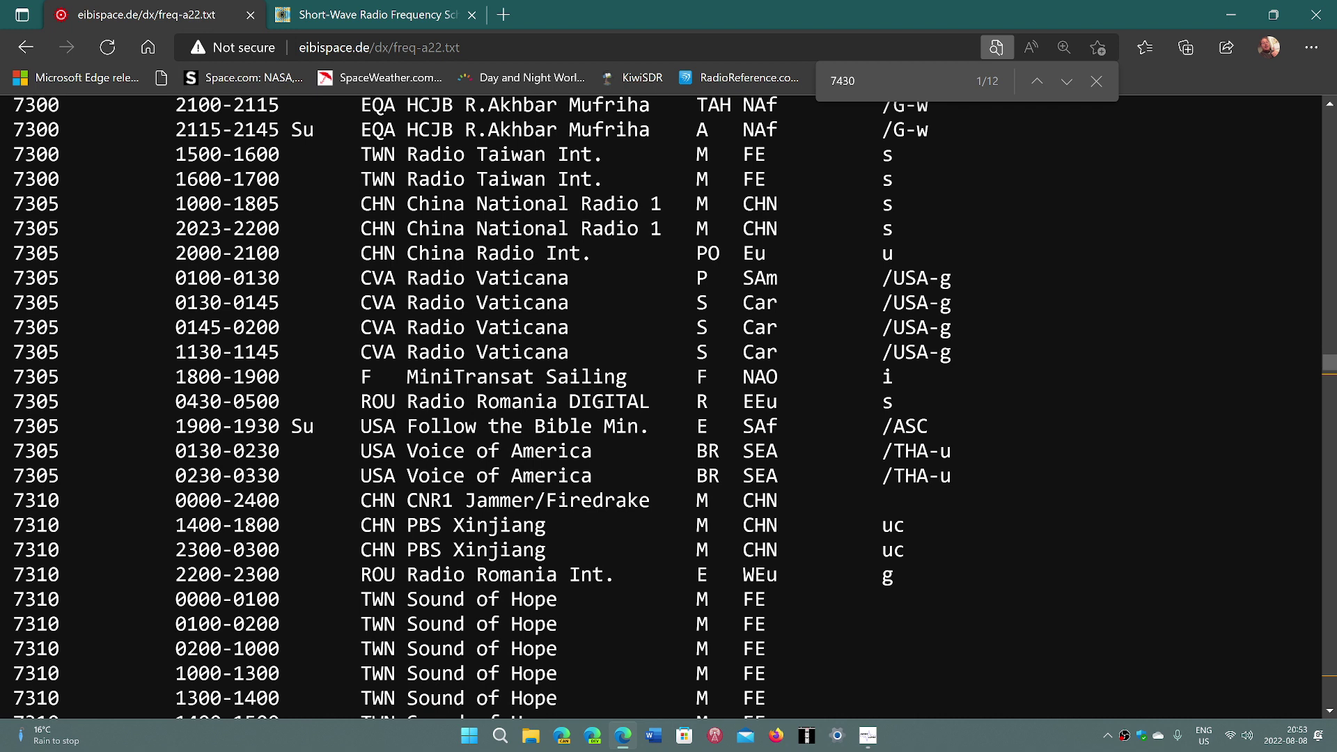
- Minimize Edge and tune SDRuno to 6.000 MHz
click(621, 738)
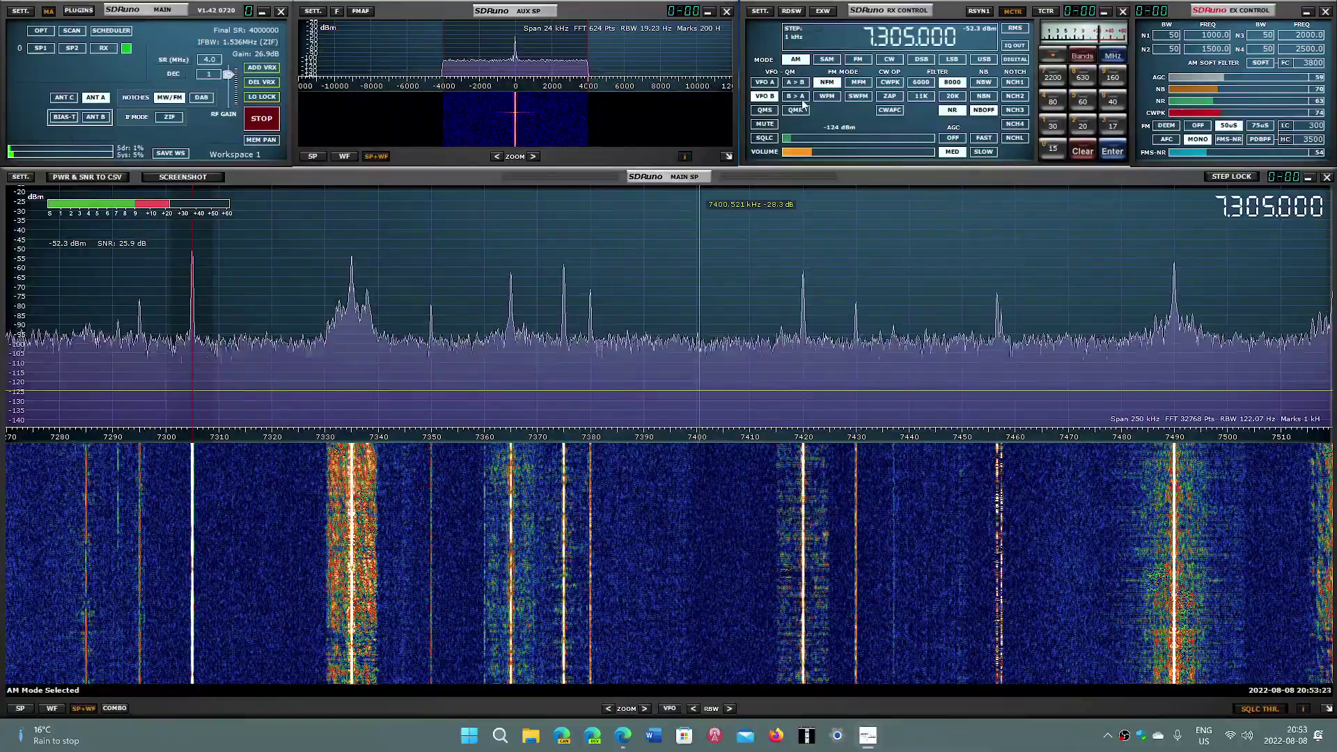
click(894, 41)
text(1)
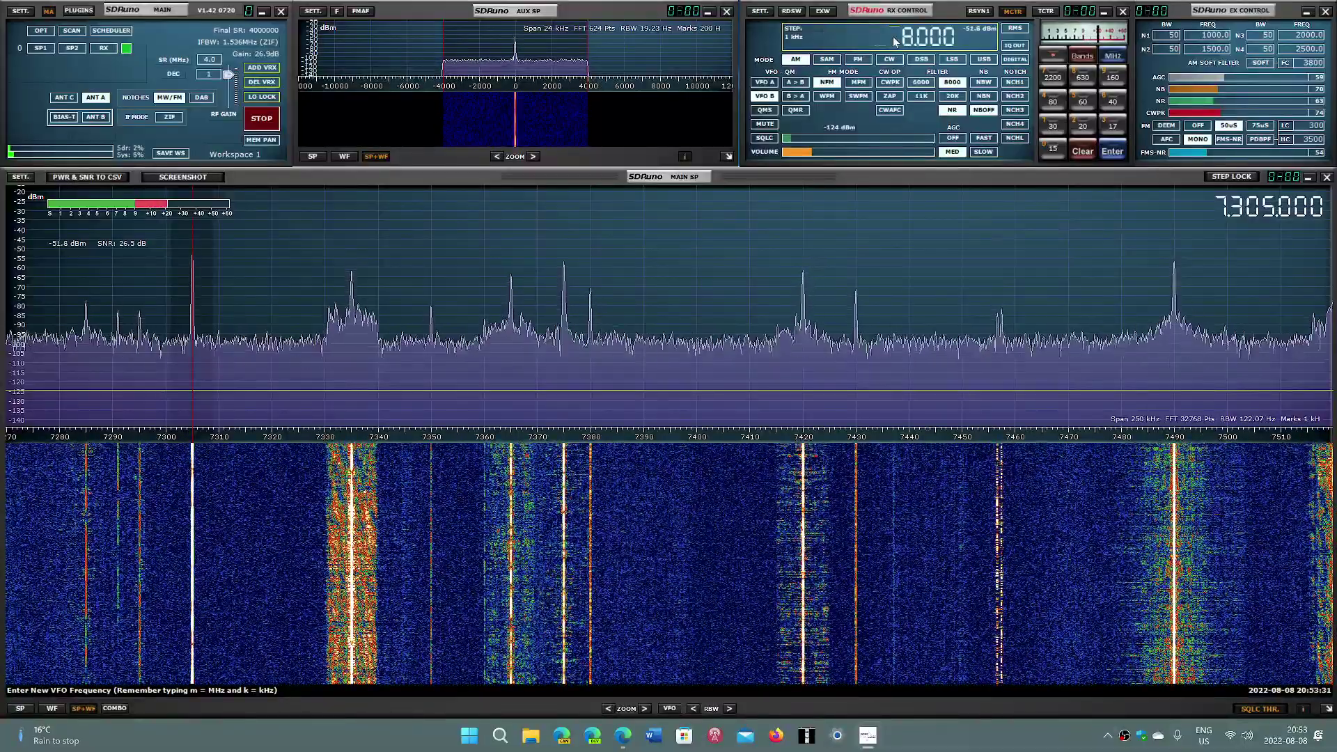
text(00)
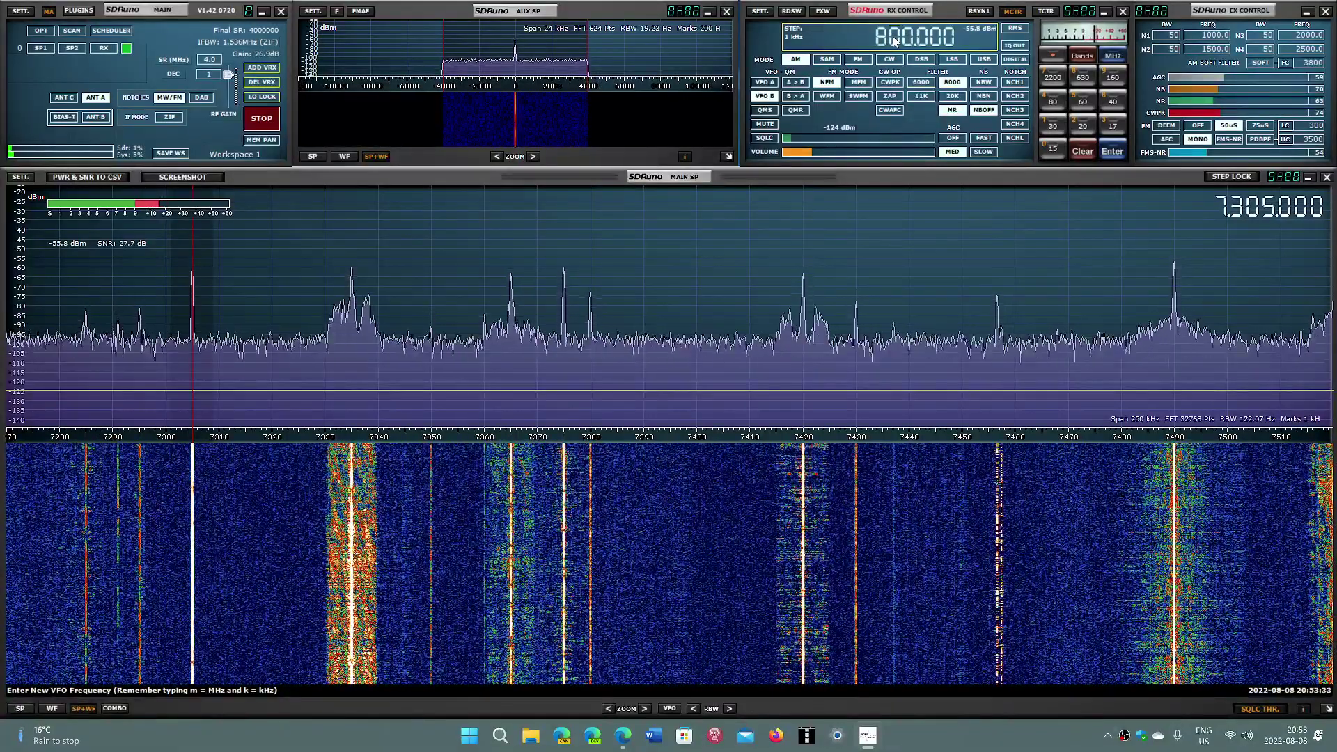
key(BackSpace)
key(BackSpace)
key(BackSpace)
text(1)
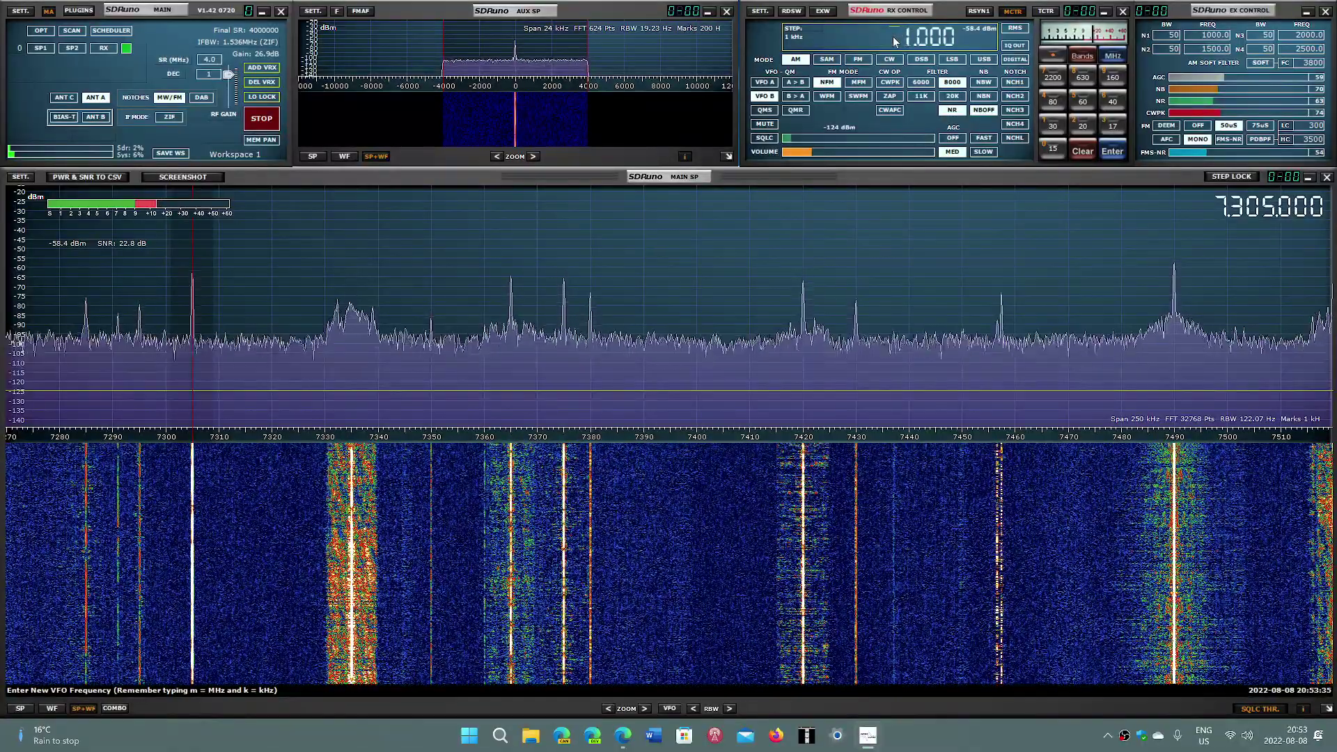
text(6.0)
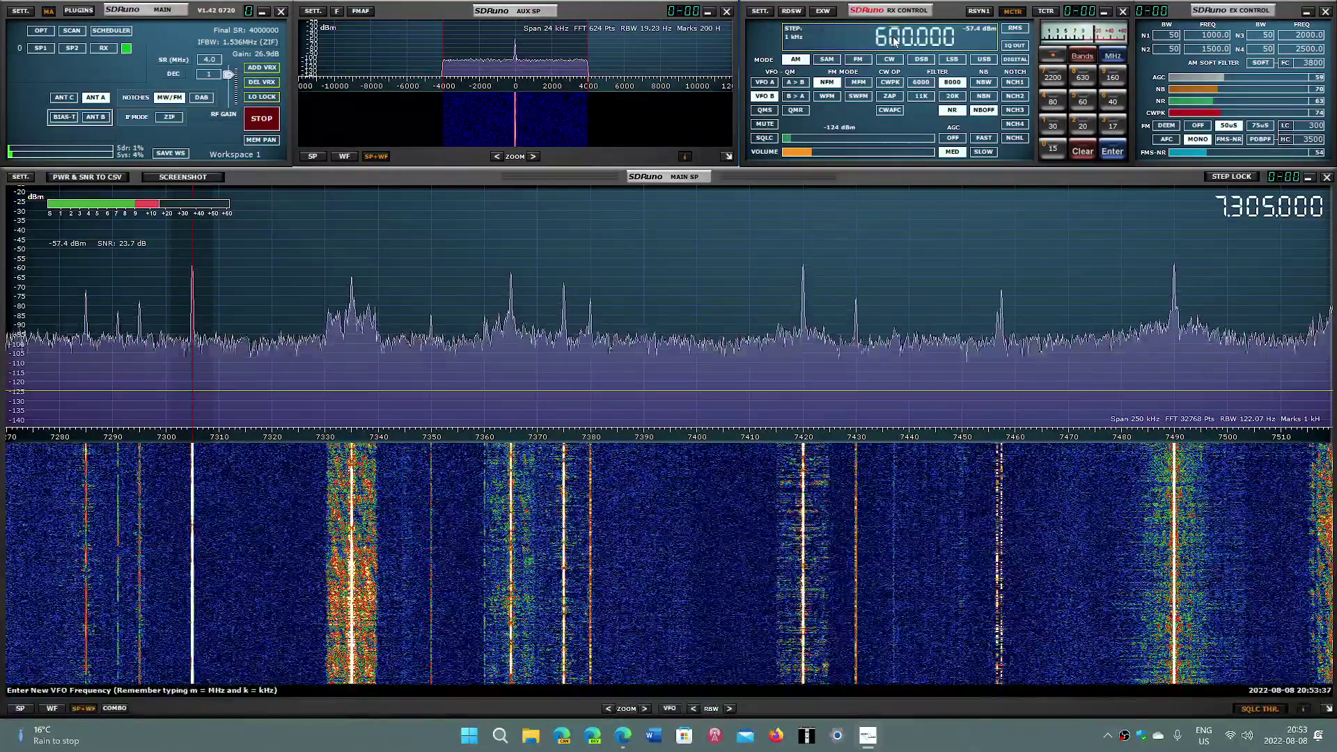
text(00)
key(Return)
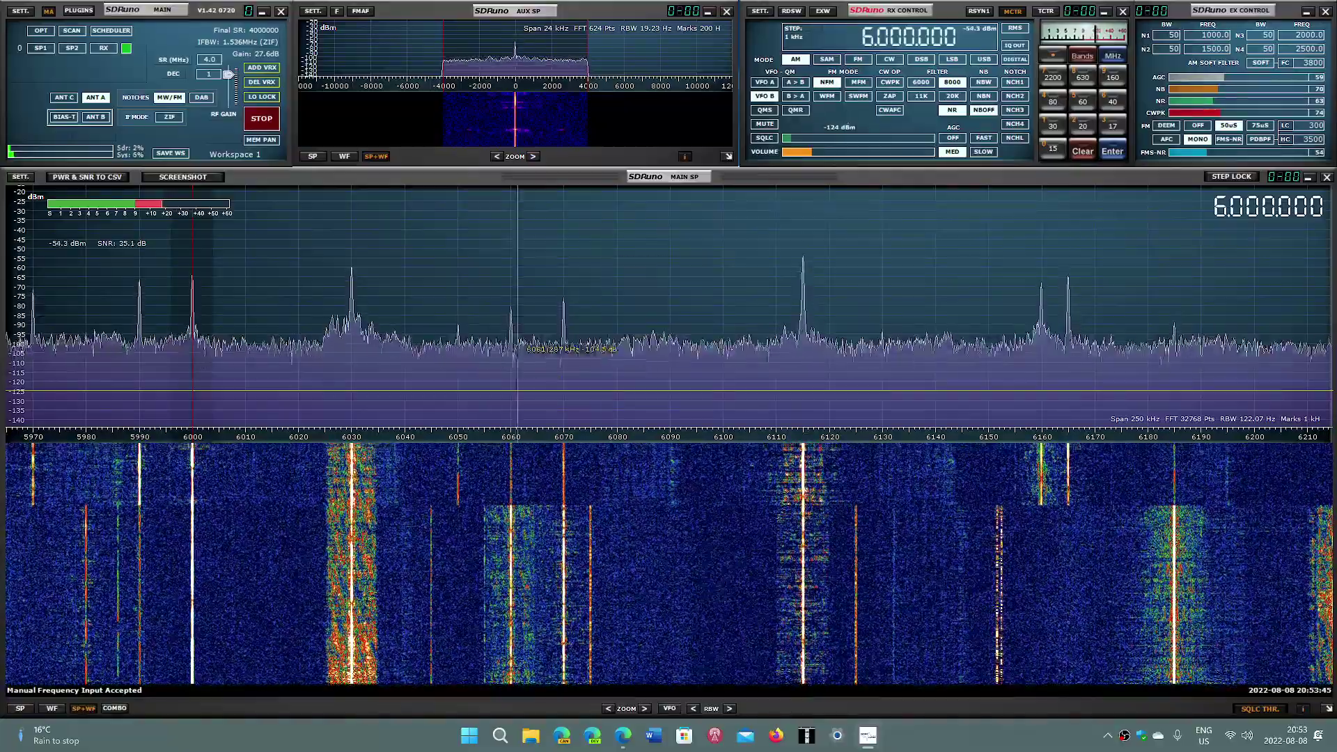
- Check the 6030 and 6000 kHz signals, raise the volume, then tune to 5990 kHz
click(351, 320)
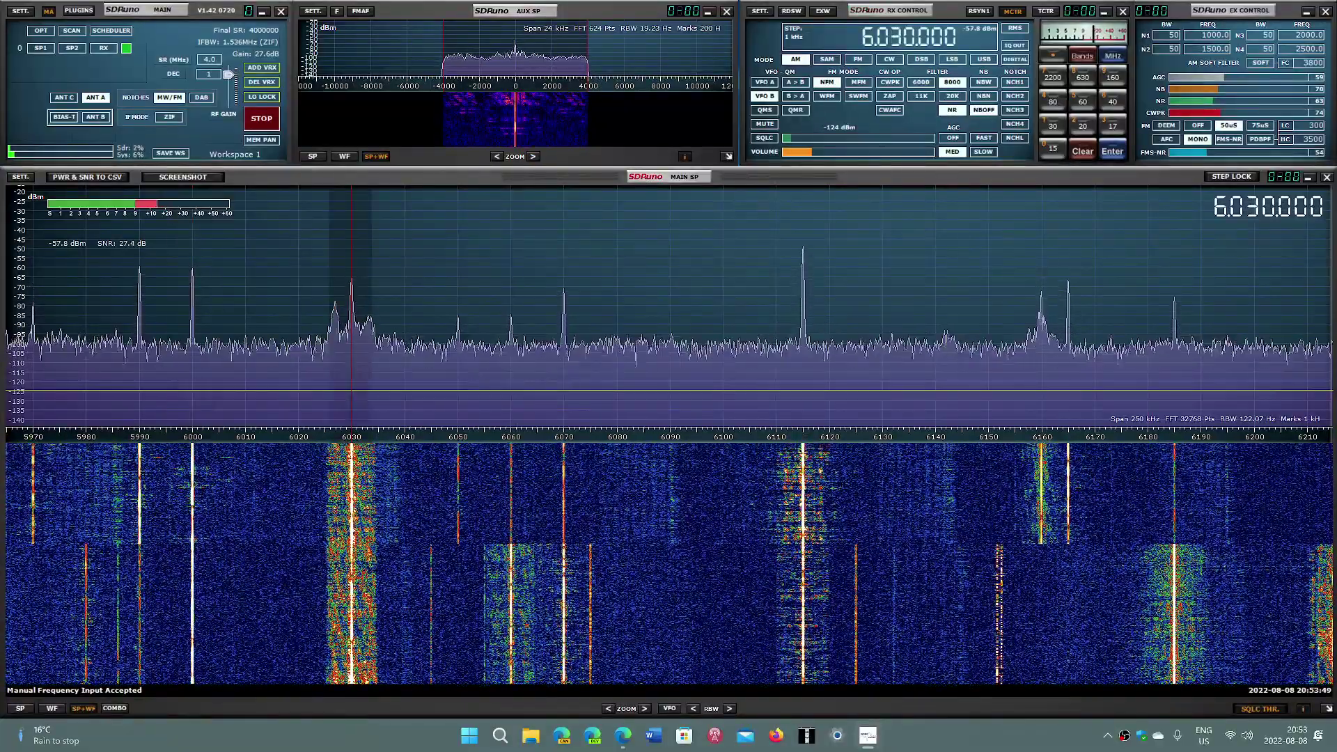
click(192, 320)
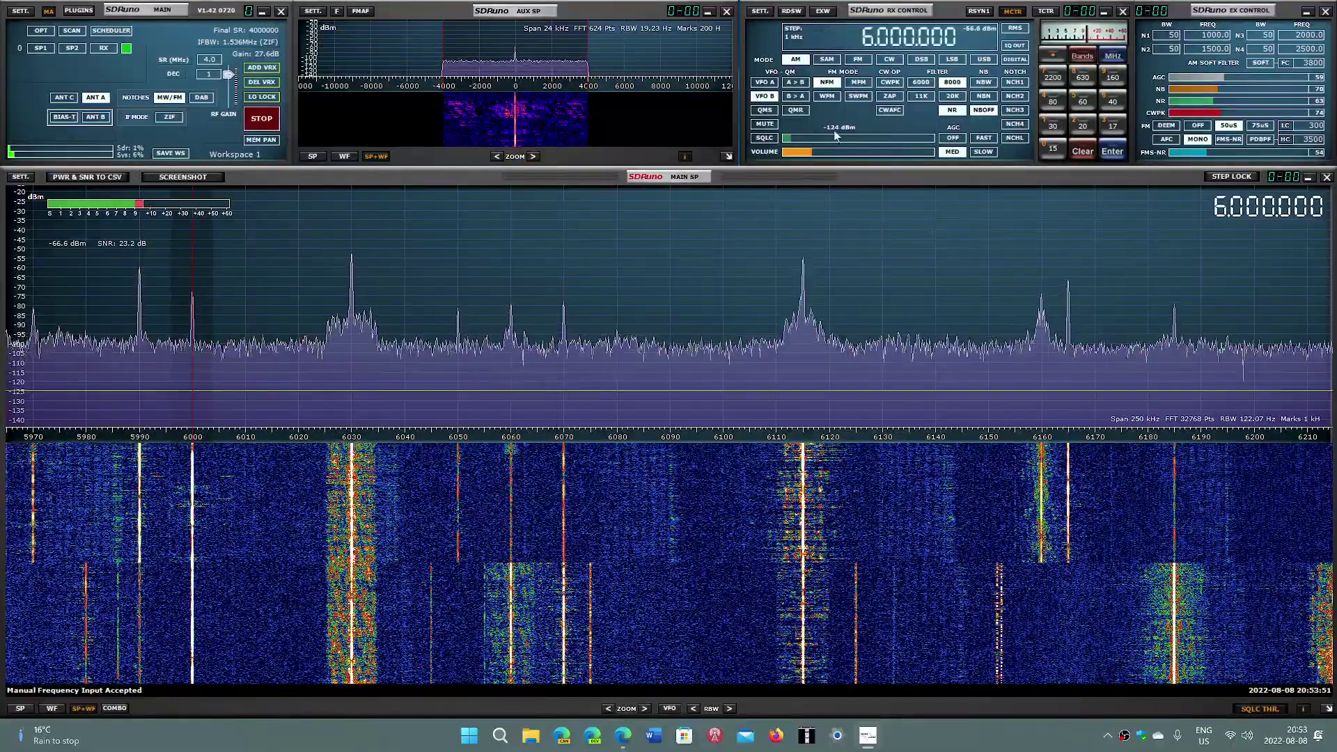
click(819, 152)
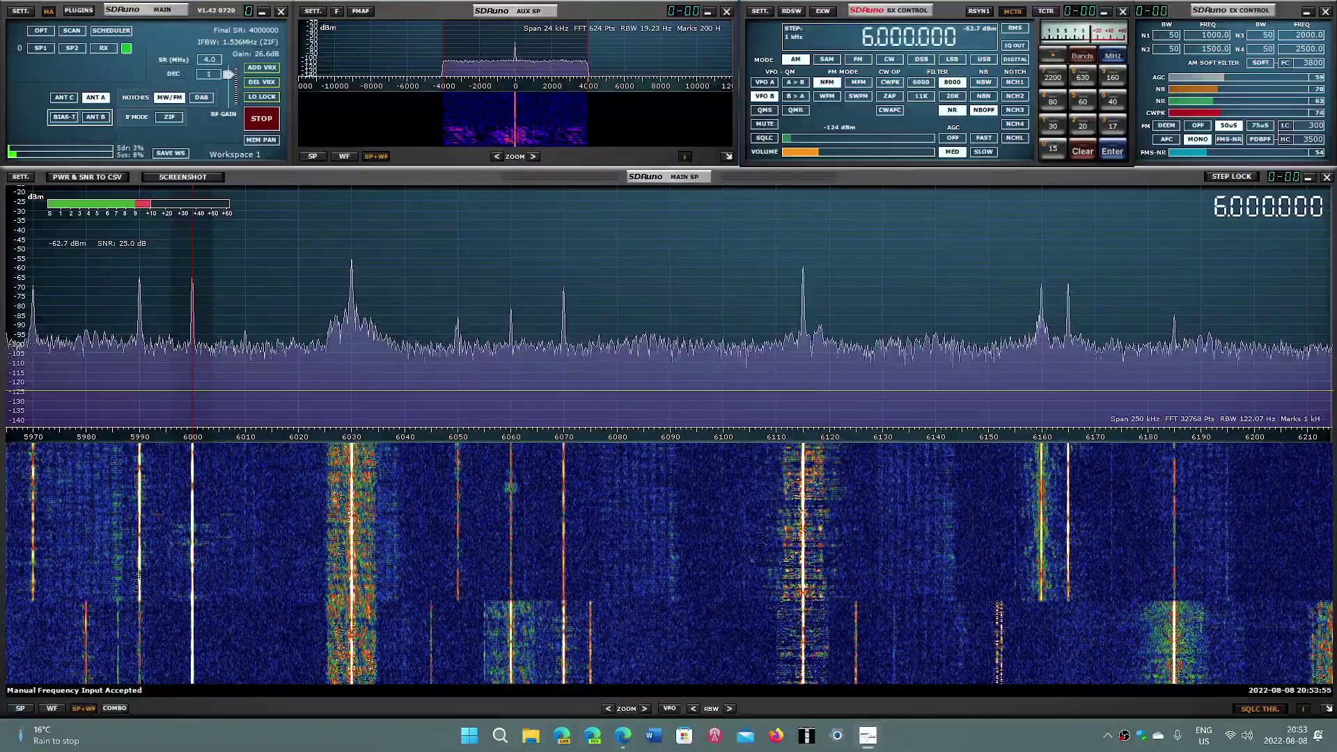
text(5990)
key(Return)
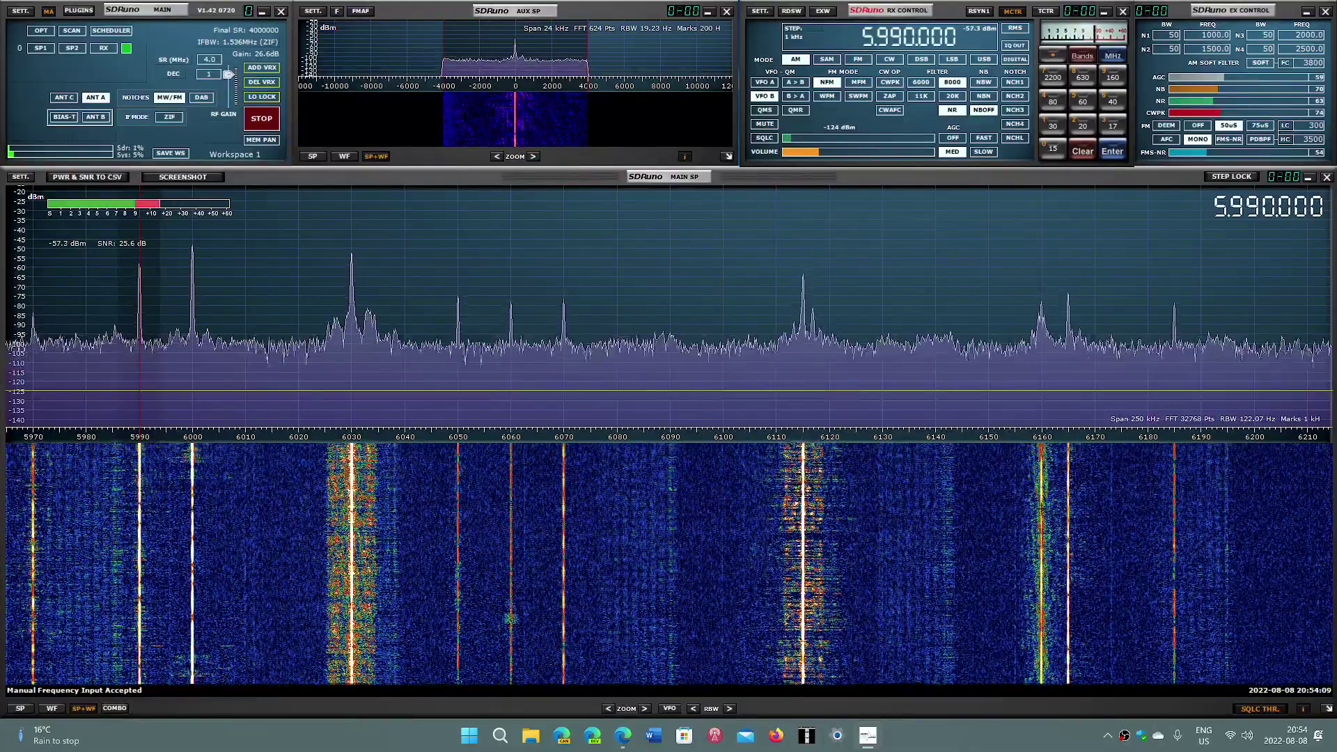
- Tune to the 6160 kHz signal and lower the volume
click(1042, 306)
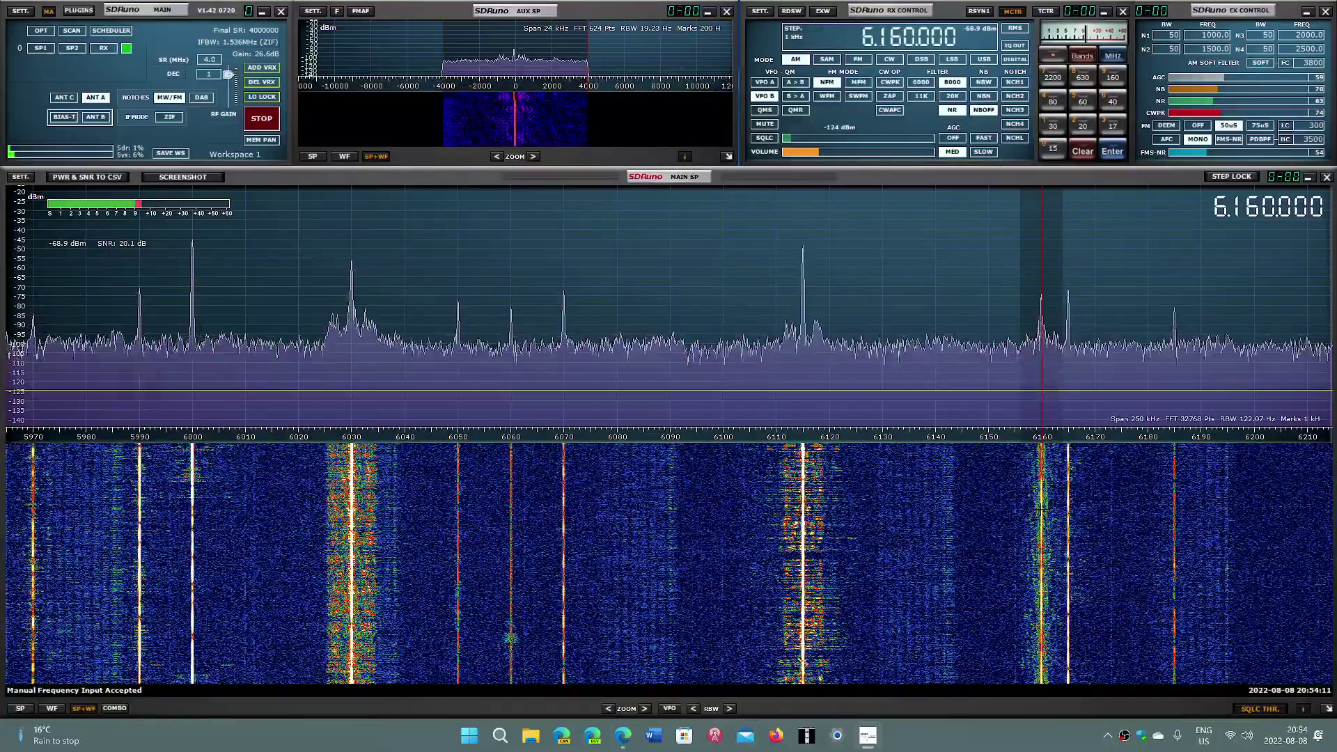
click(792, 154)
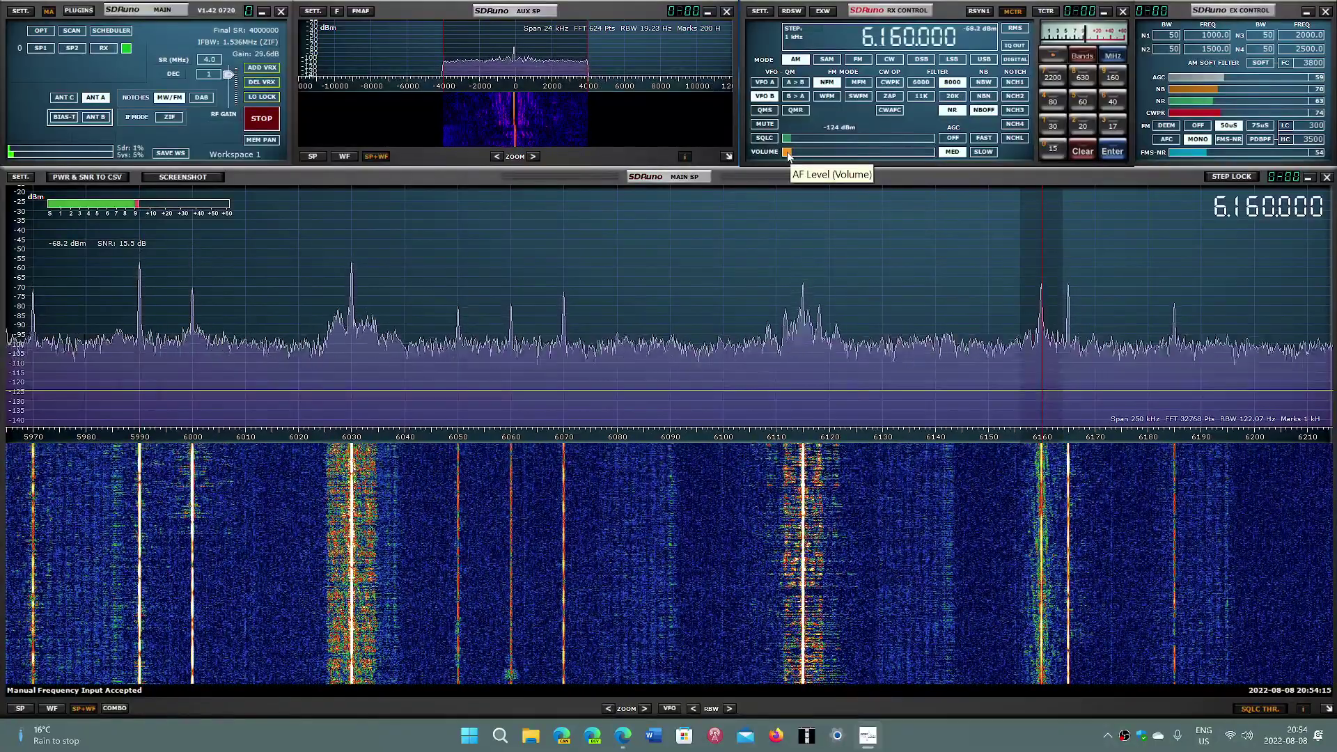
scroll(790, 155, up, 2)
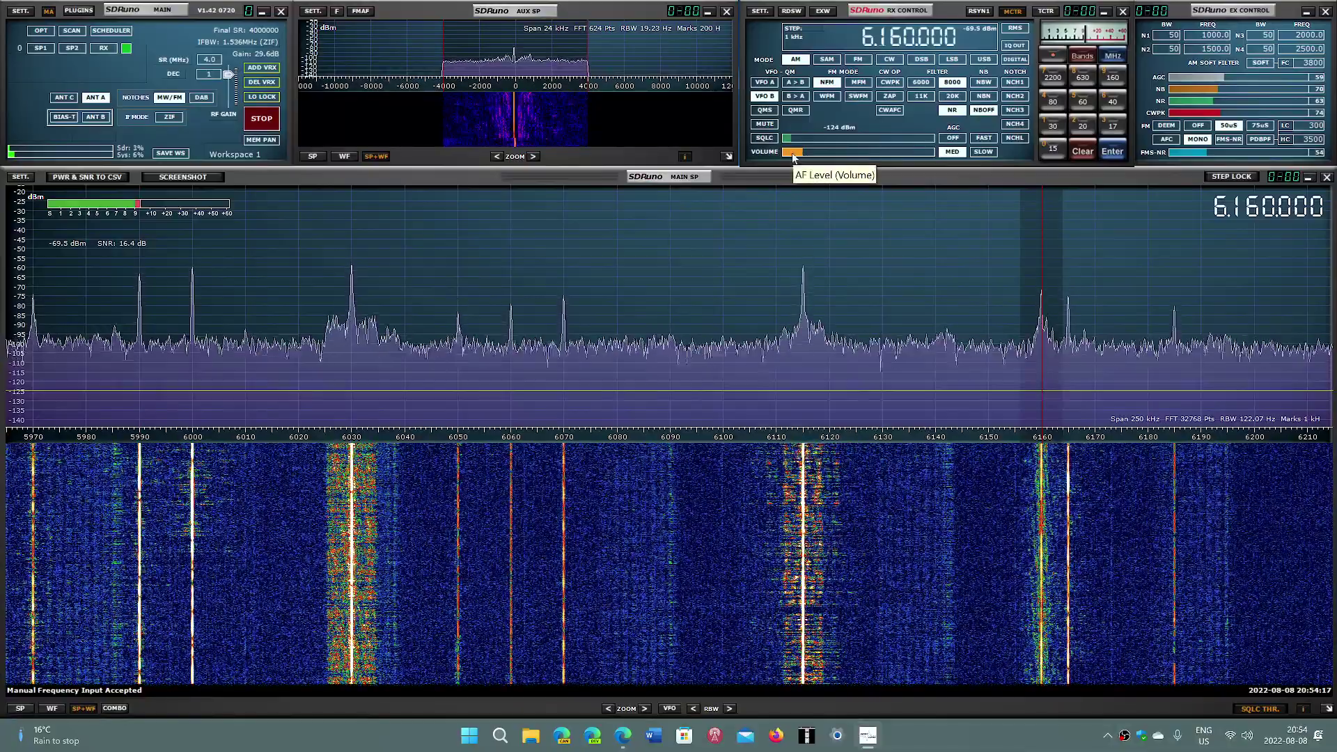
scroll(791, 154, down, 2)
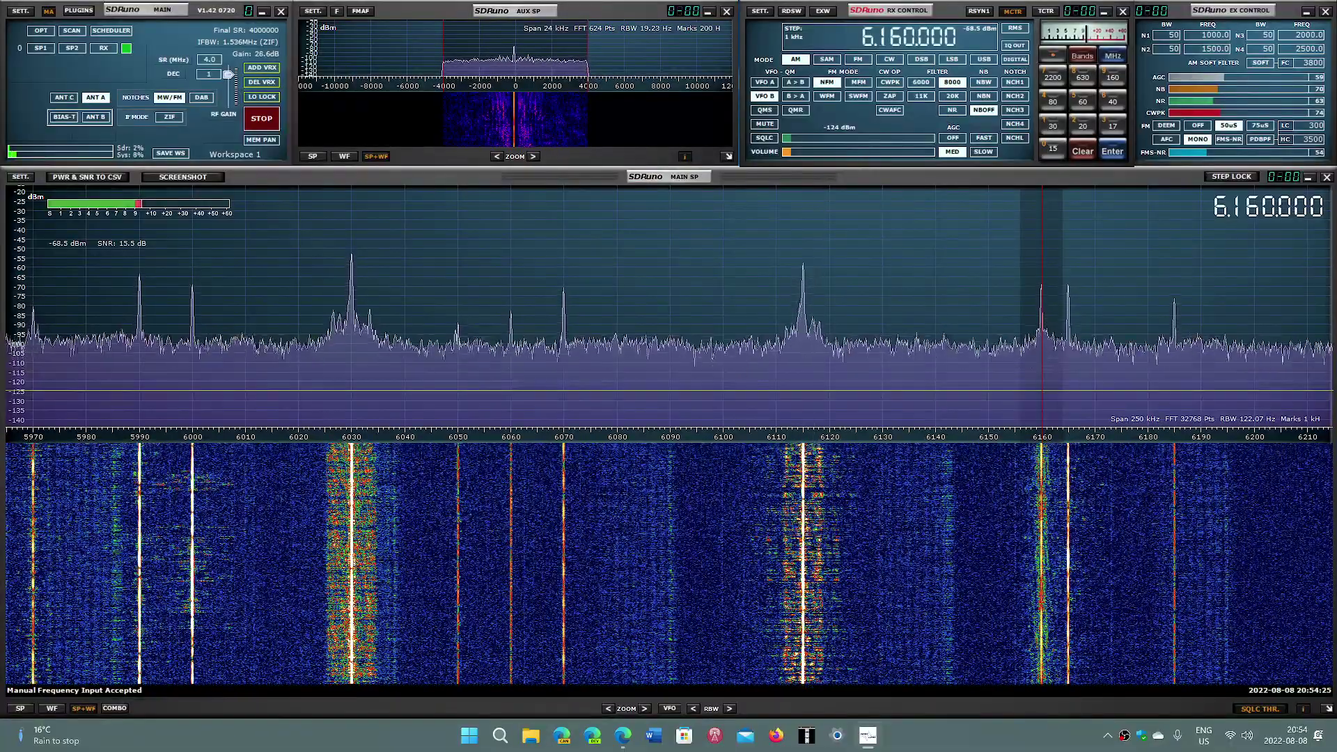
- Search the EiBi frequency list for 6160, correcting a mistyped entry
click(623, 737)
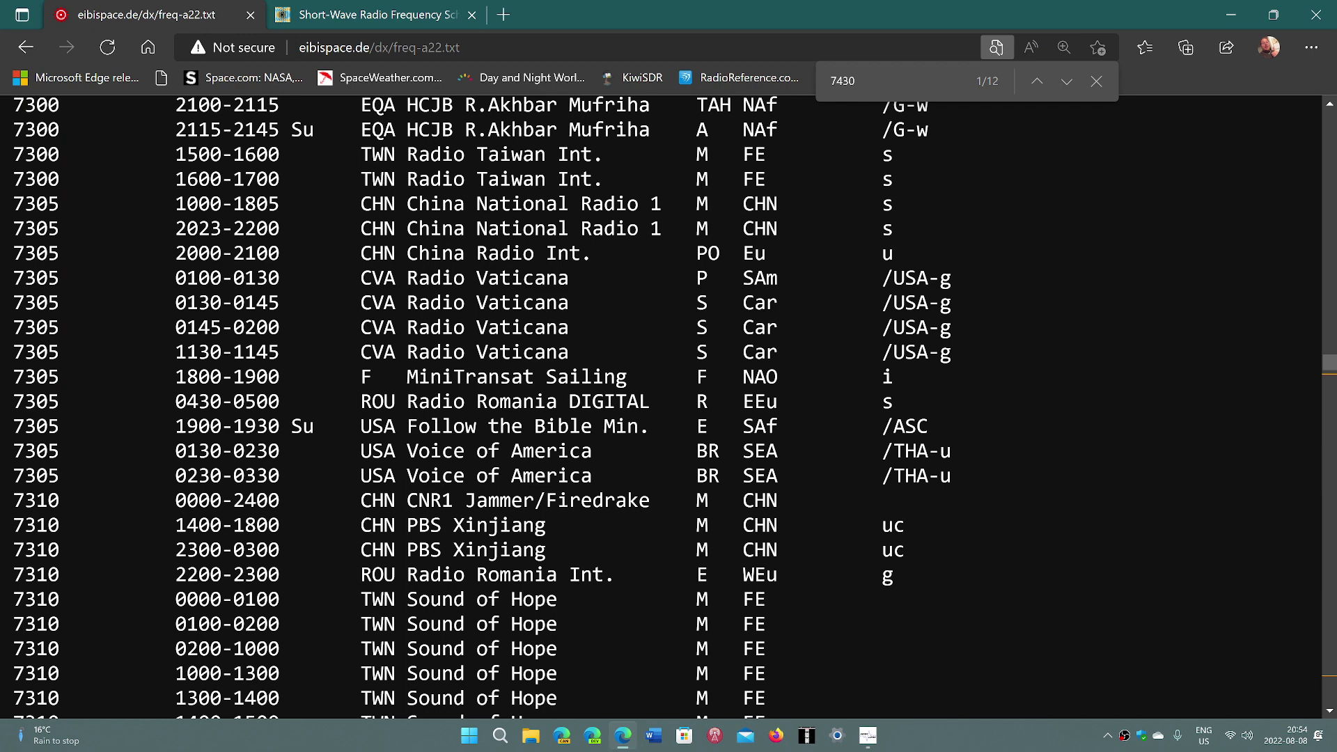
key(ctrl+f)
text(81)
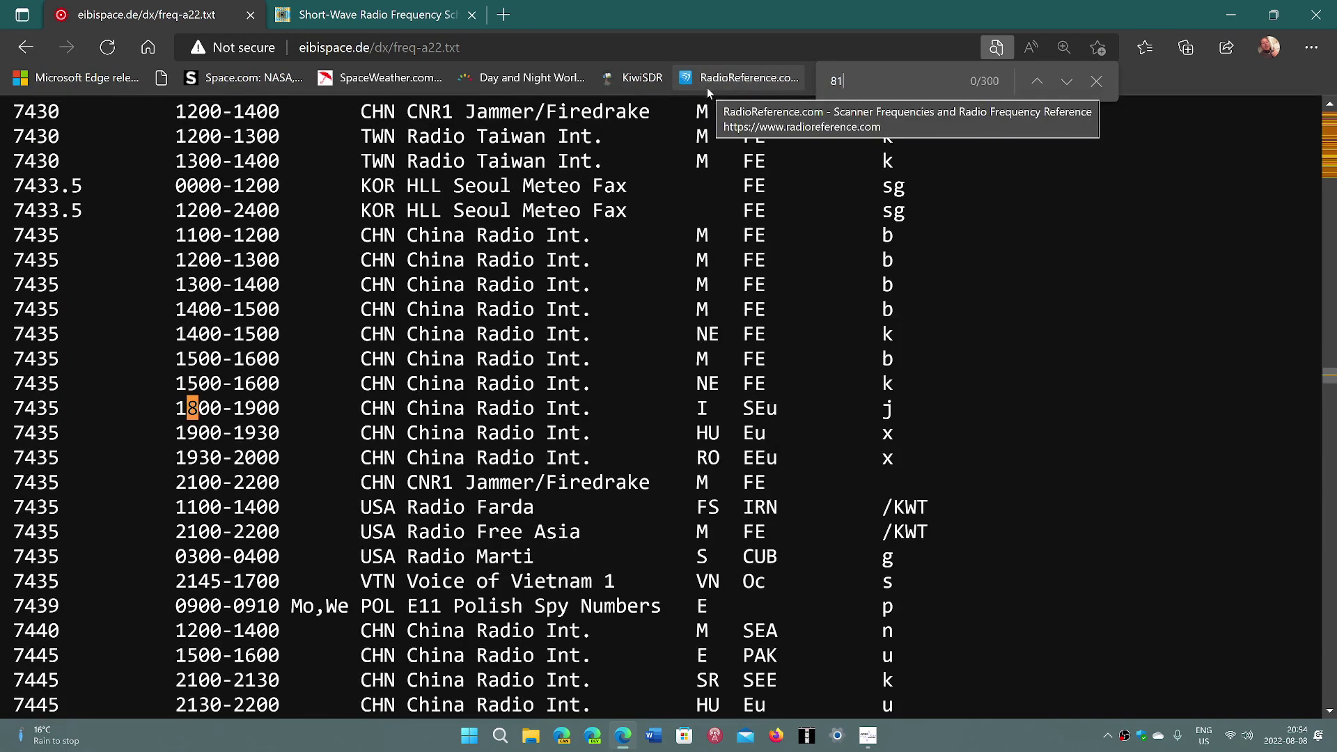
text(860)
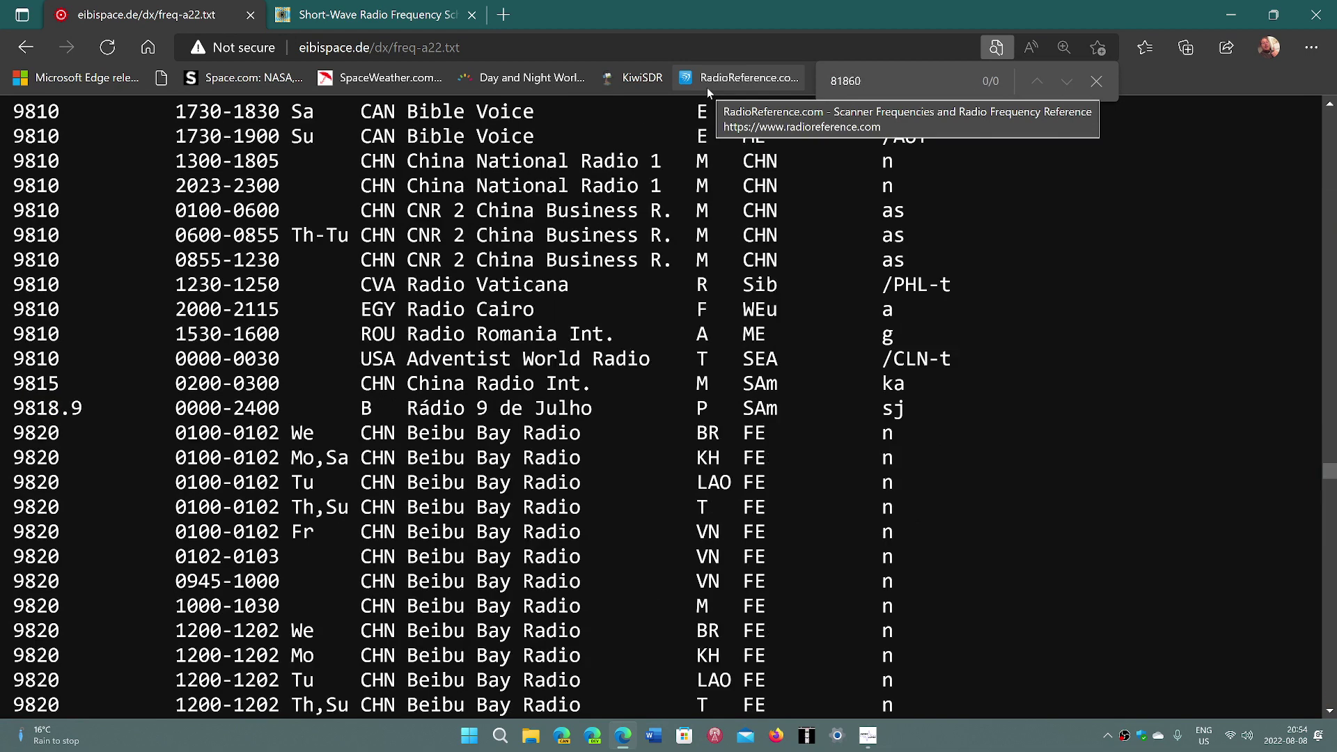
key(BackSpace)
key(BackSpace)
key(BackSpace)
key(BackSpace)
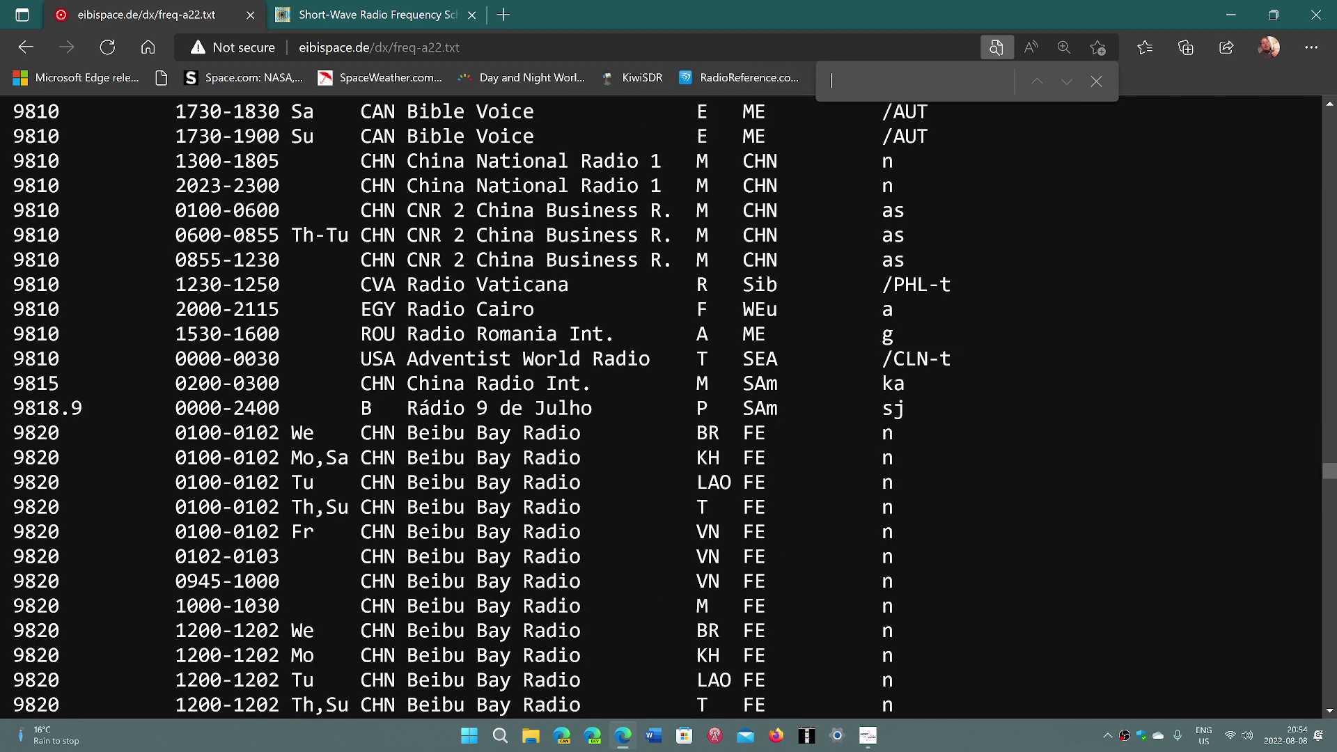
text(616)
text(0)
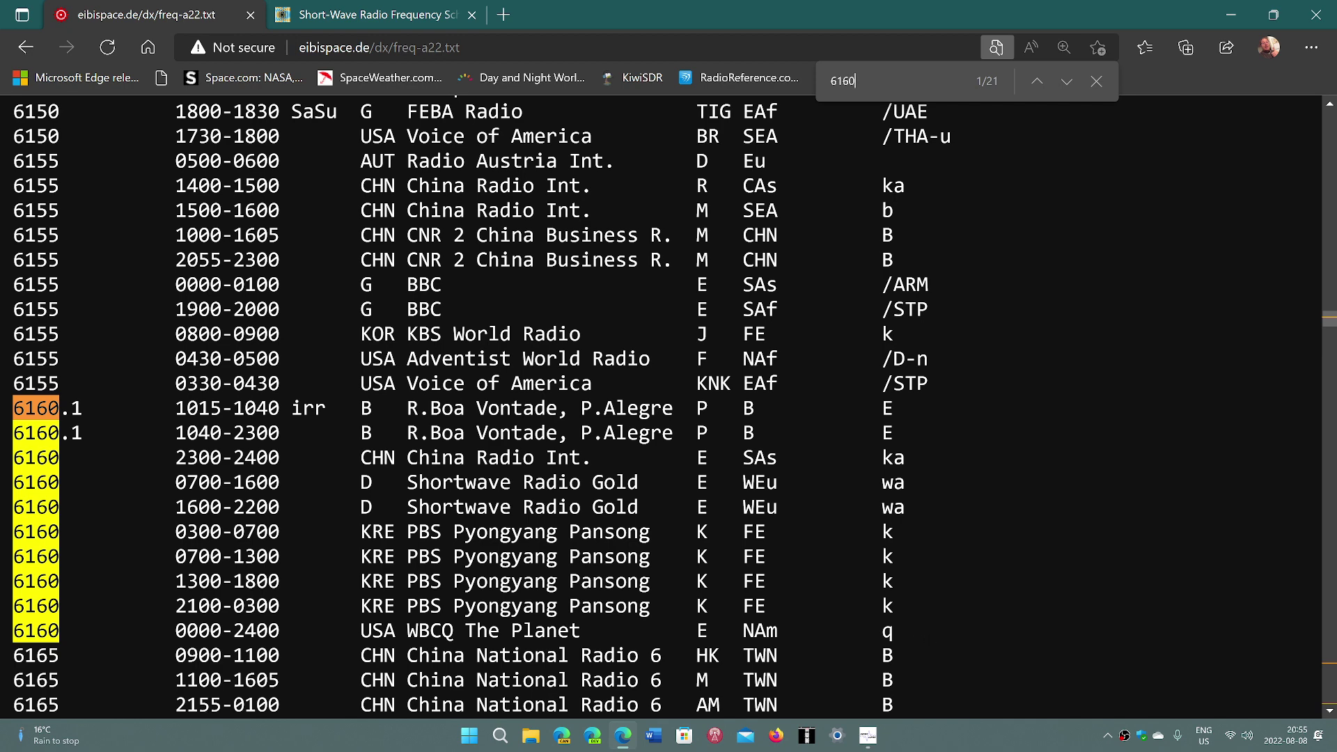
- Search short-wave.info for stations broadcasting on 6160 kHz instead of 7430
key(Escape)
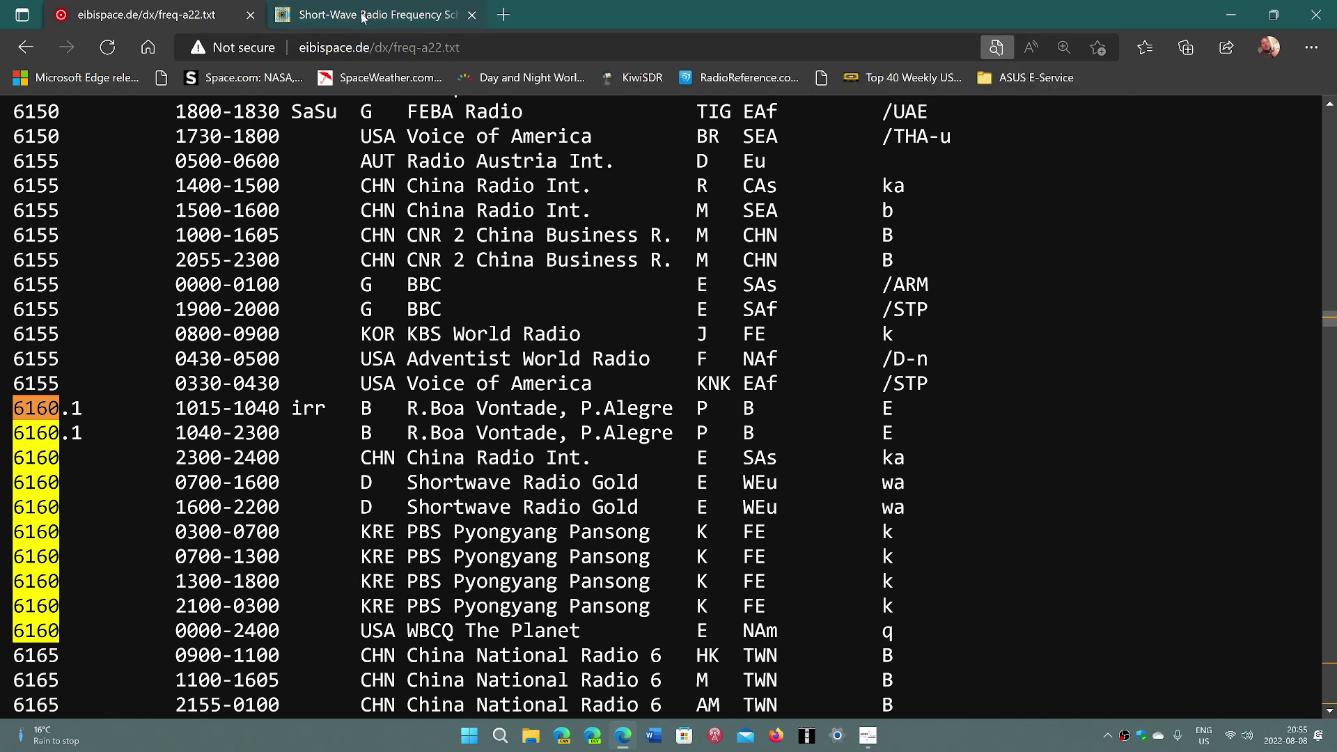
click(362, 18)
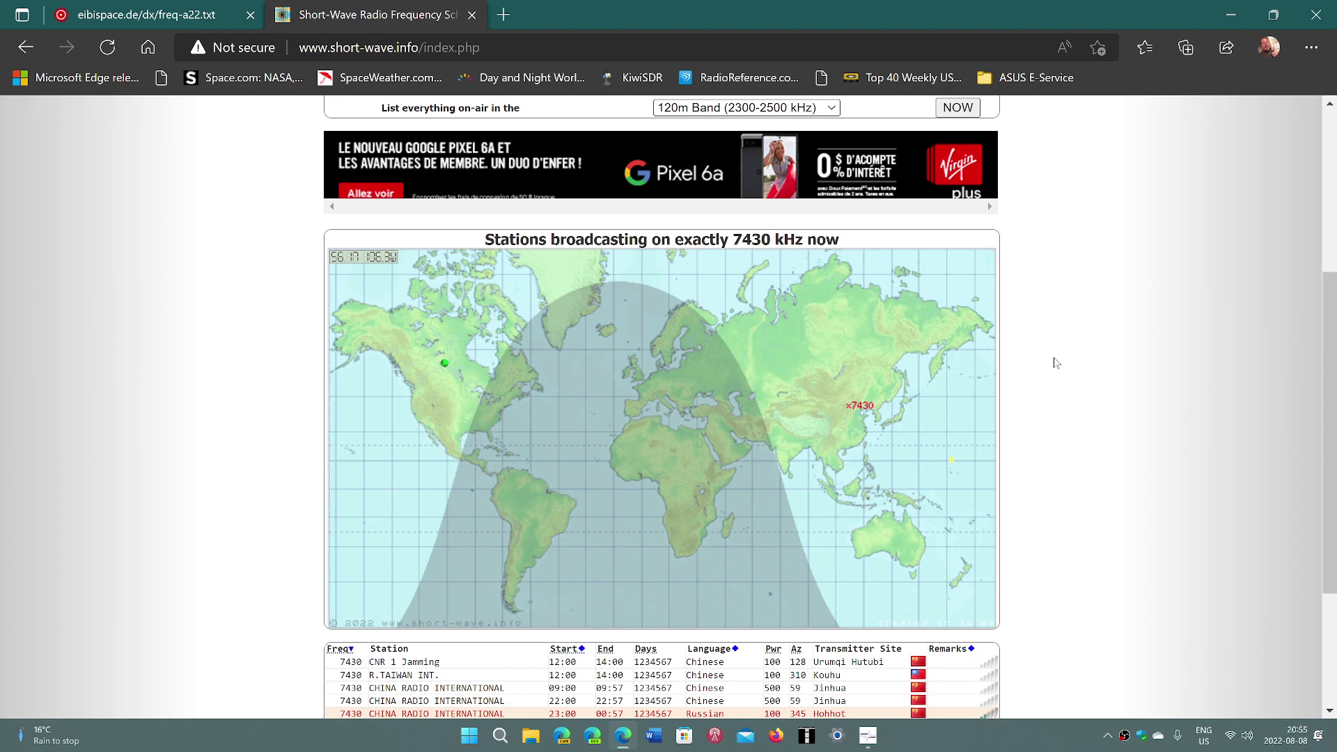
scroll(1055, 362, up, 3)
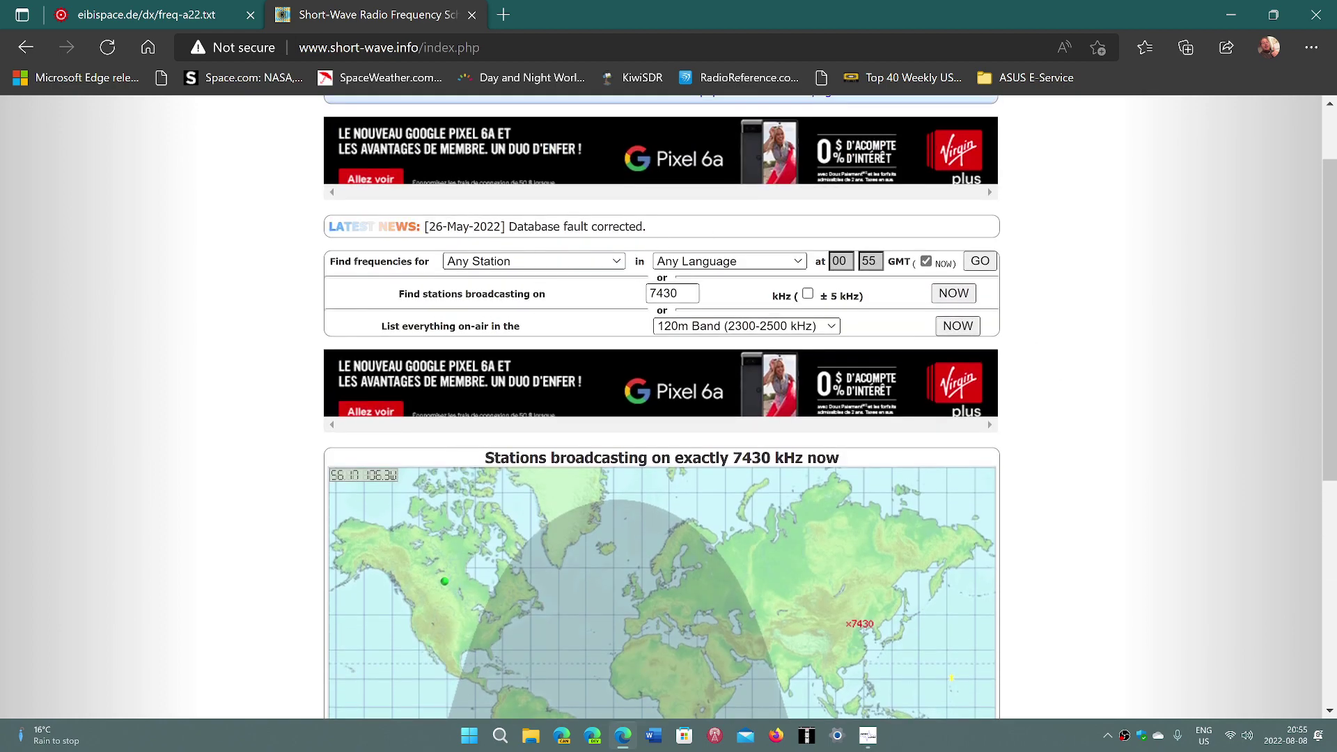
drag(695, 293, 602, 292)
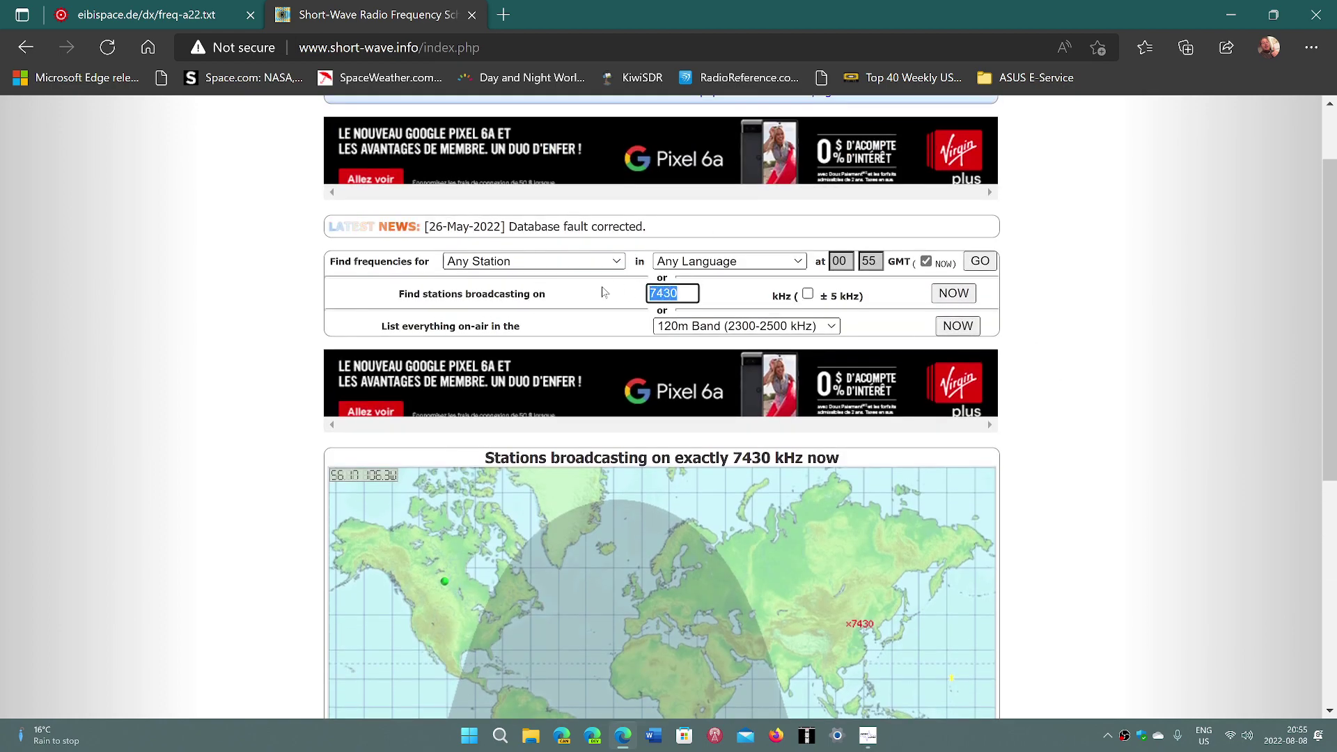
text(6160)
key(Return)
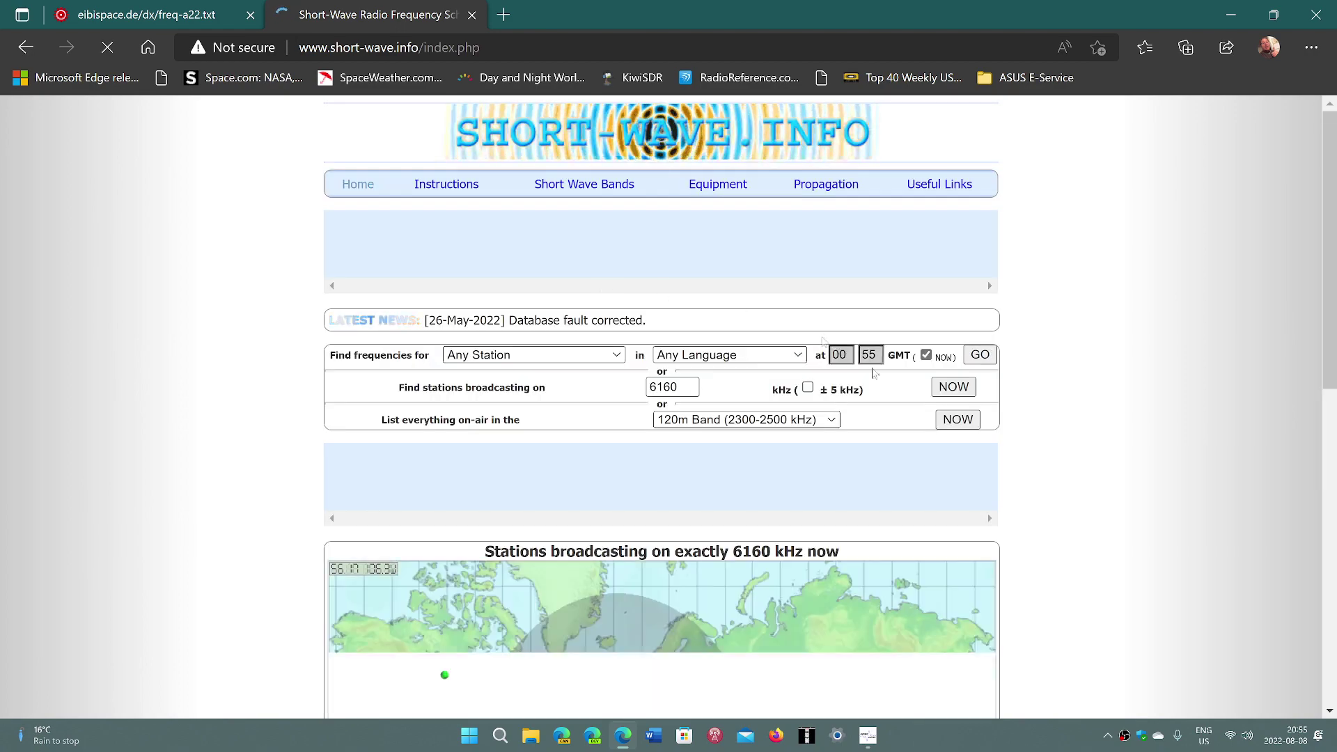
- Review the 20 results, picking out WBCQ Area 61 Old Time, then return to EiBi
scroll(699, 513, down, 3)
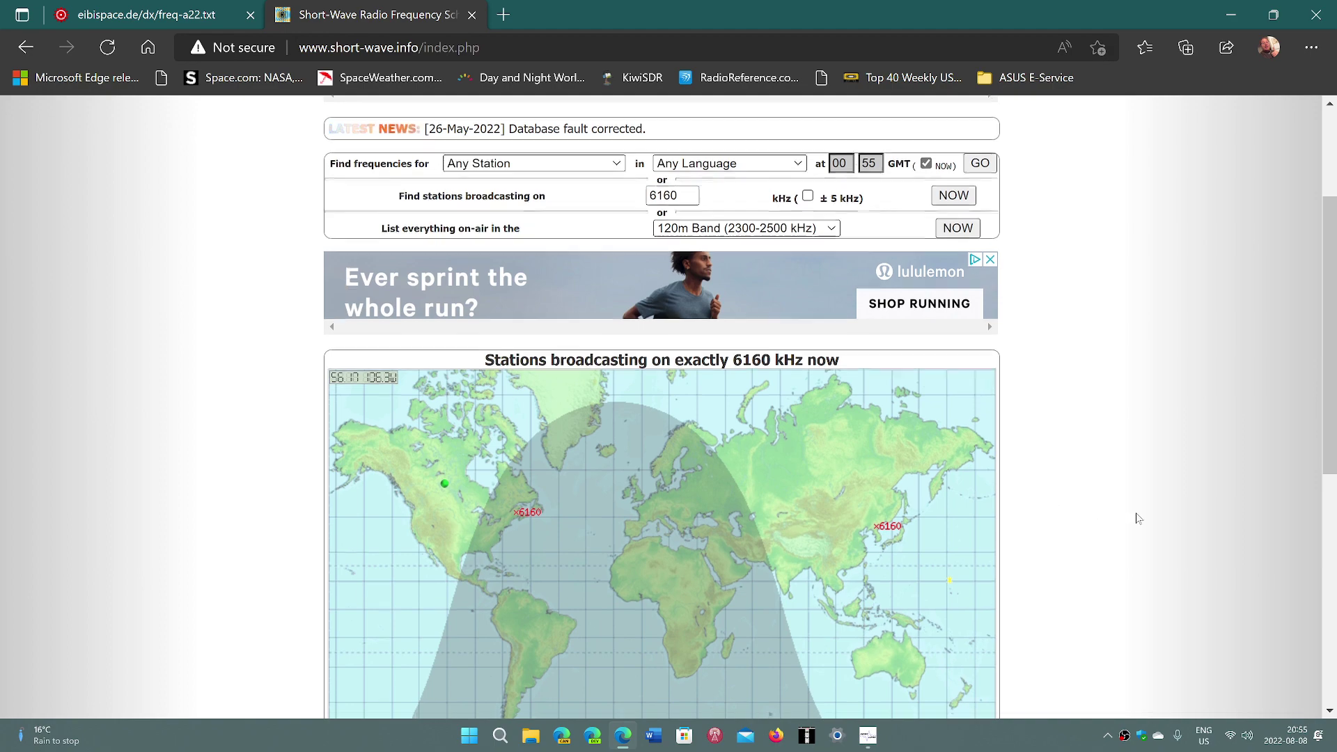
scroll(1136, 518, down, 5)
scroll(1136, 518, down, 2)
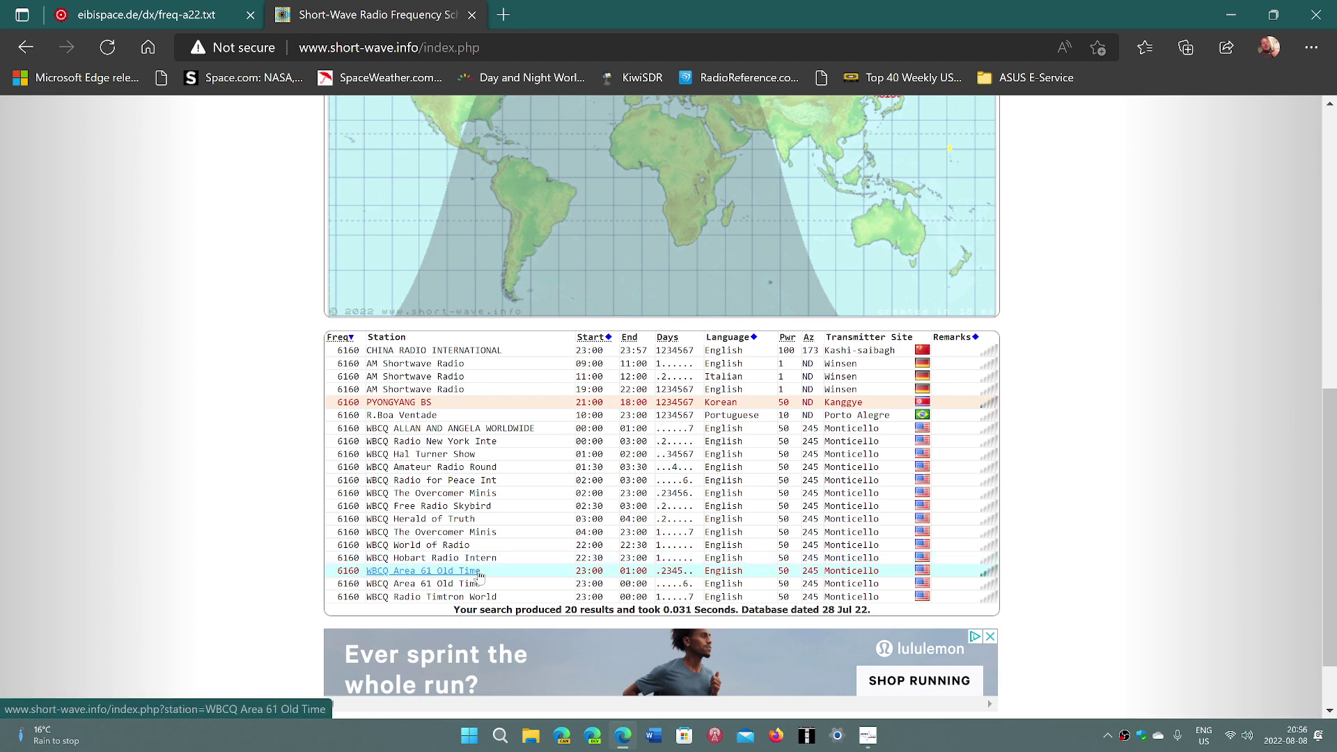
click(479, 574)
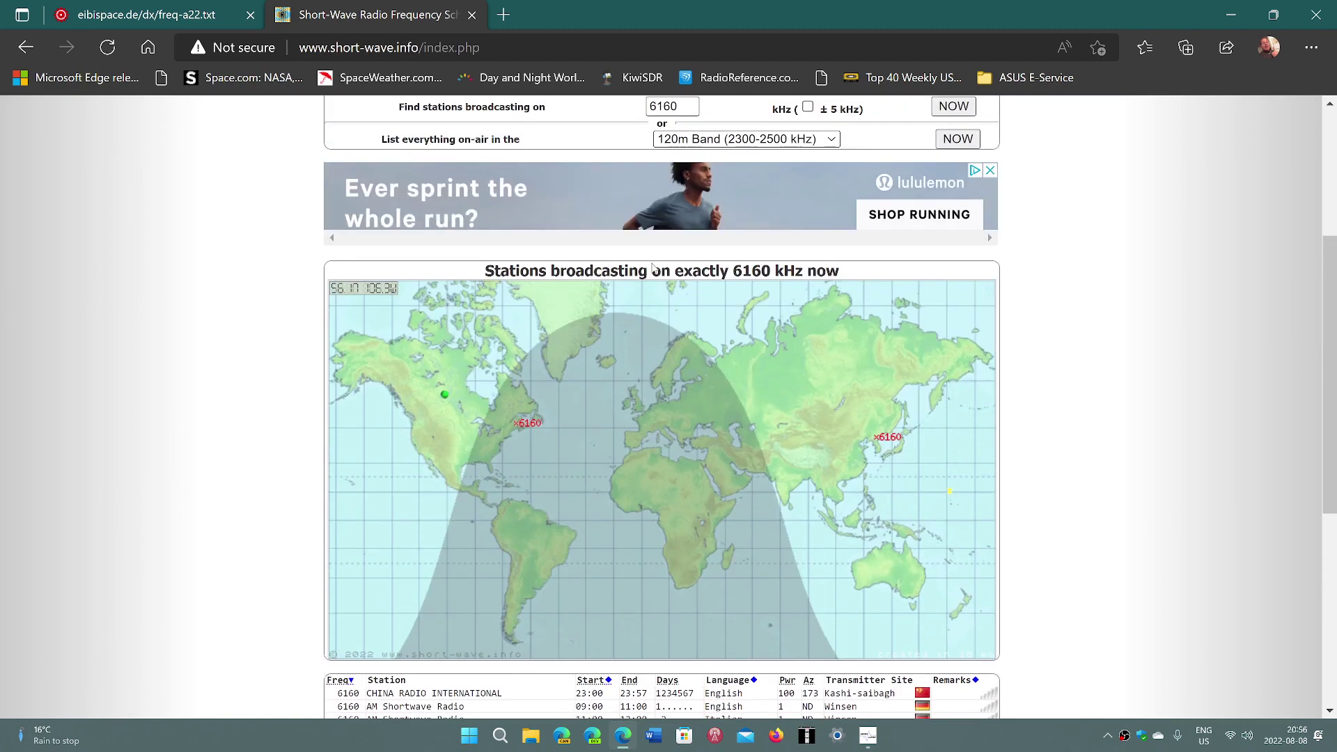
click(154, 21)
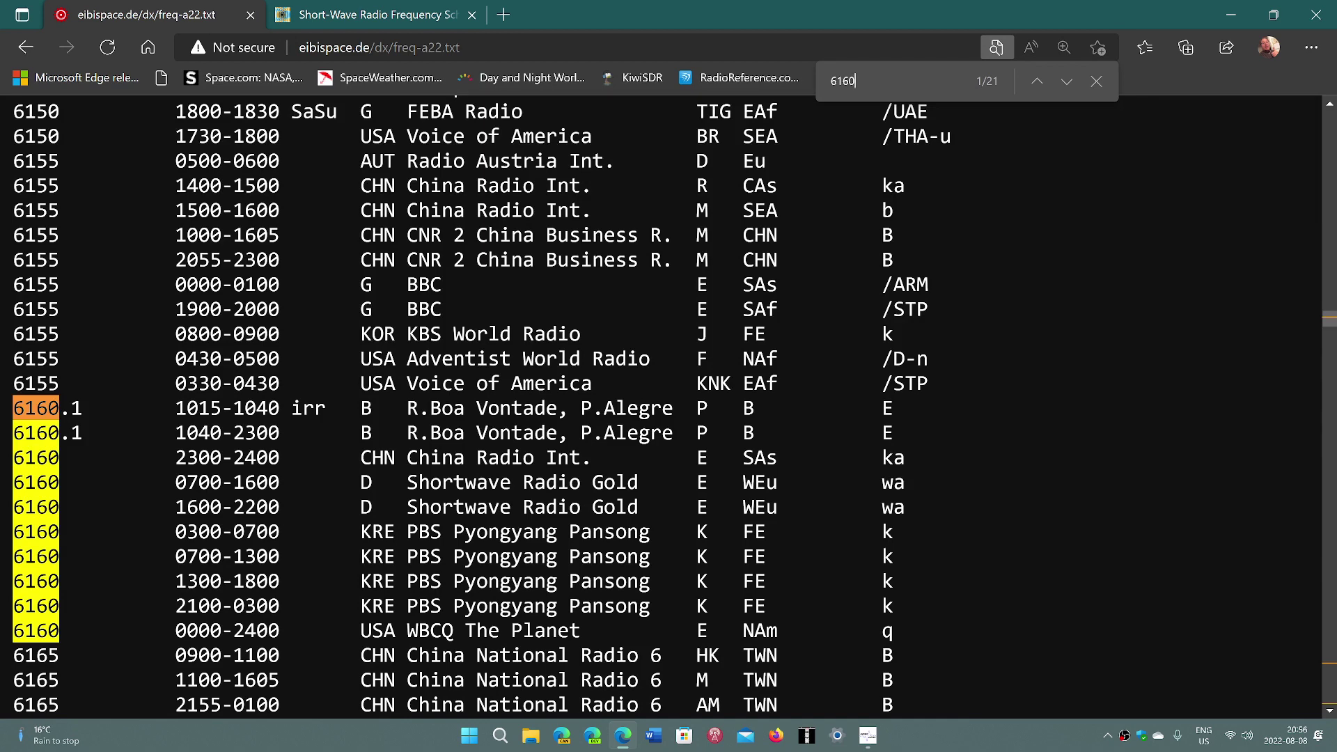
click(1016, 746)
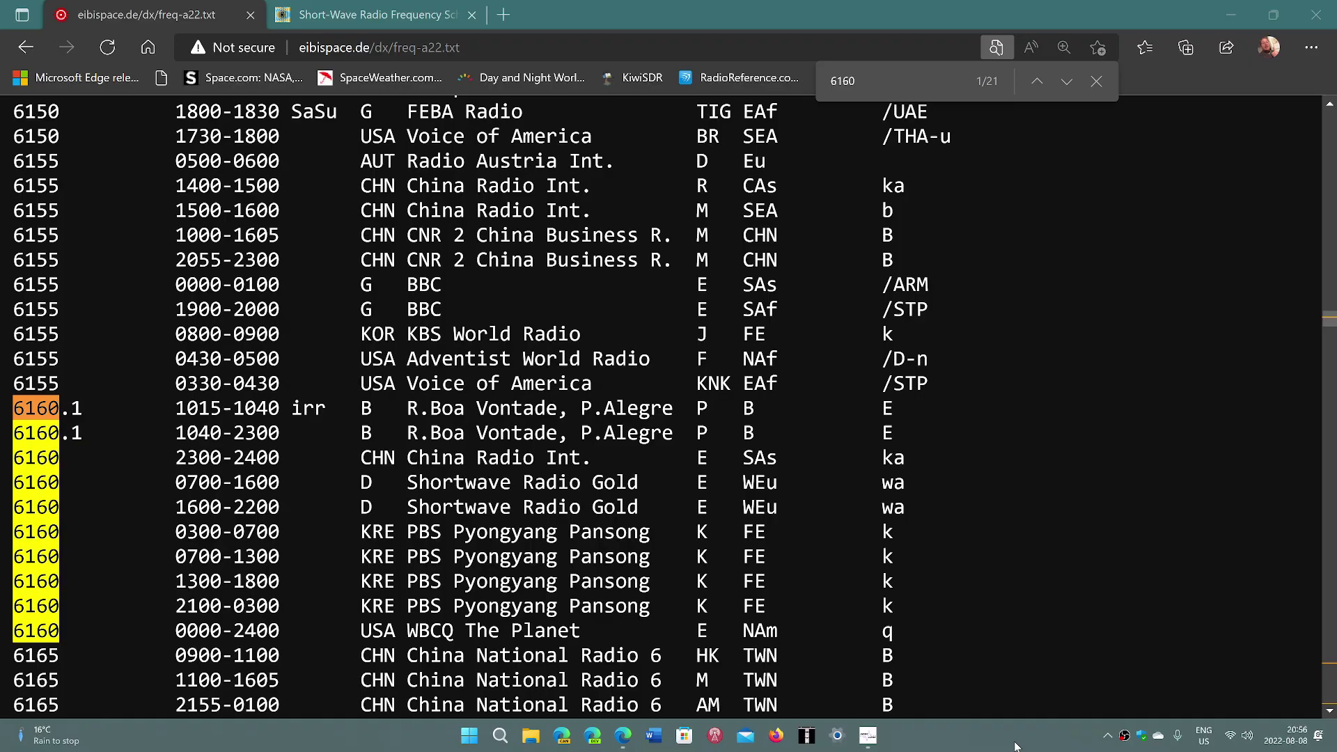
- Minimize the Edge browser so SDRuno's 6.160 MHz AM reception is visible
click(1237, 8)
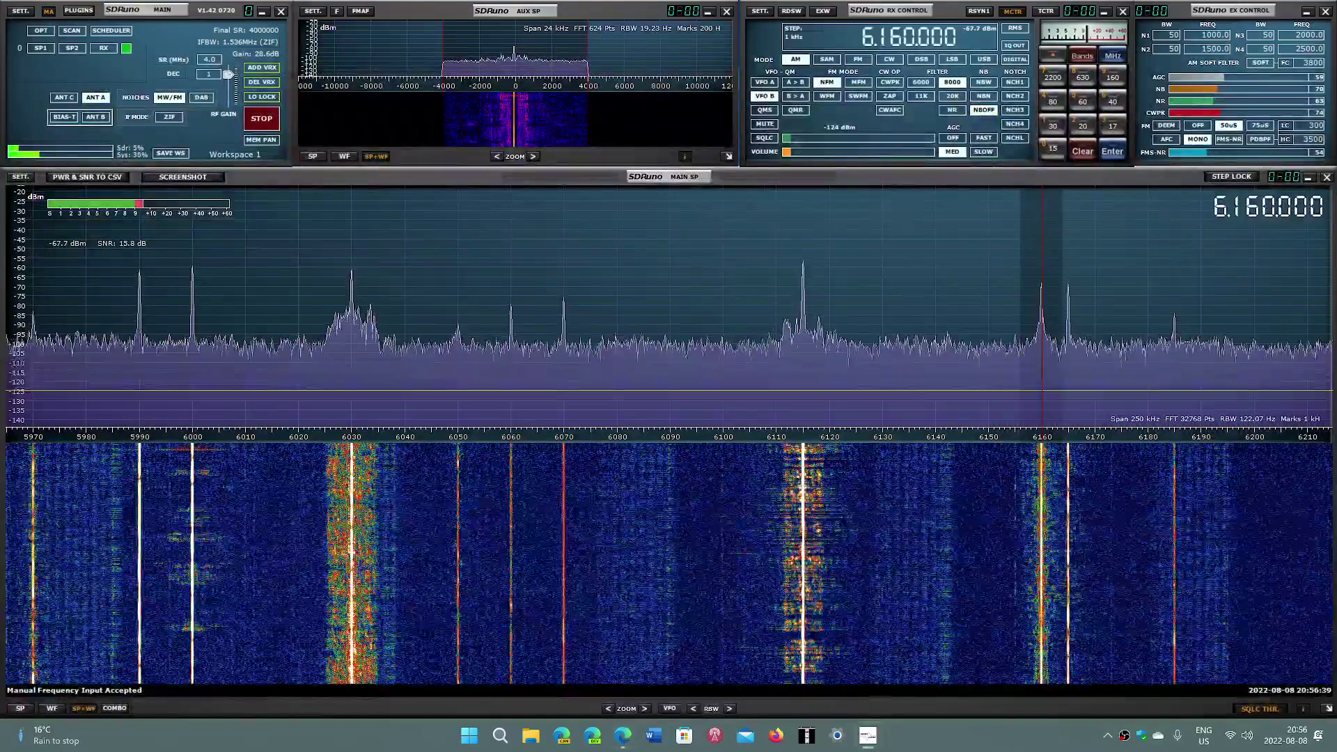